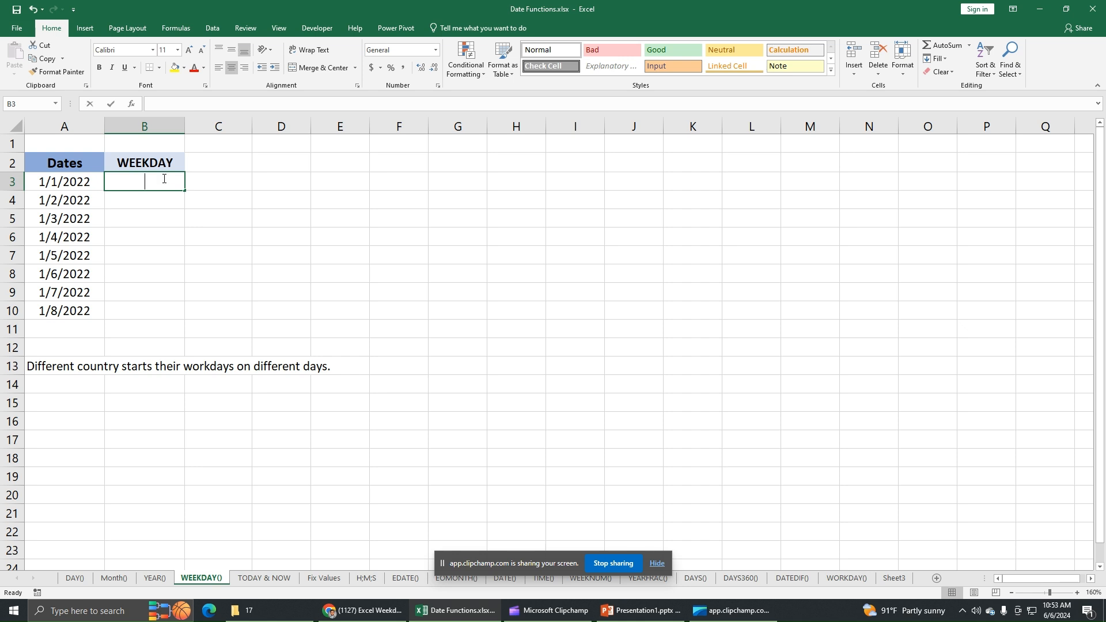
# Enter =WEEKDAY(A3,1) in cell B3 and fill the formula down through B10.
pyautogui.write('=WEE')
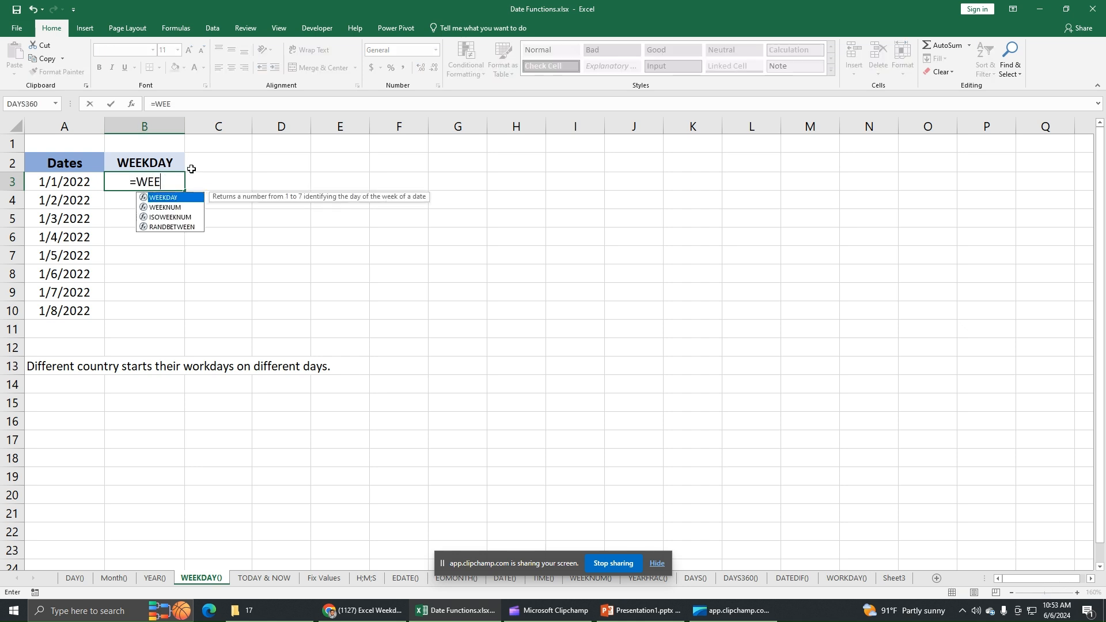
pyautogui.doubleClick(178, 198)
pyautogui.click(68, 186)
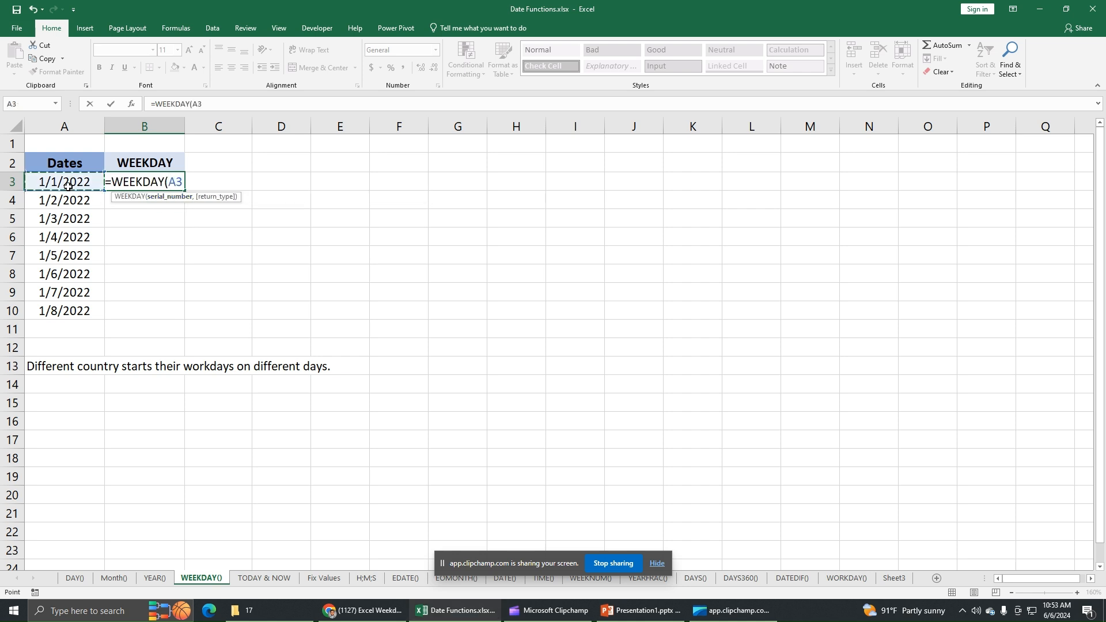
pyautogui.write(',')
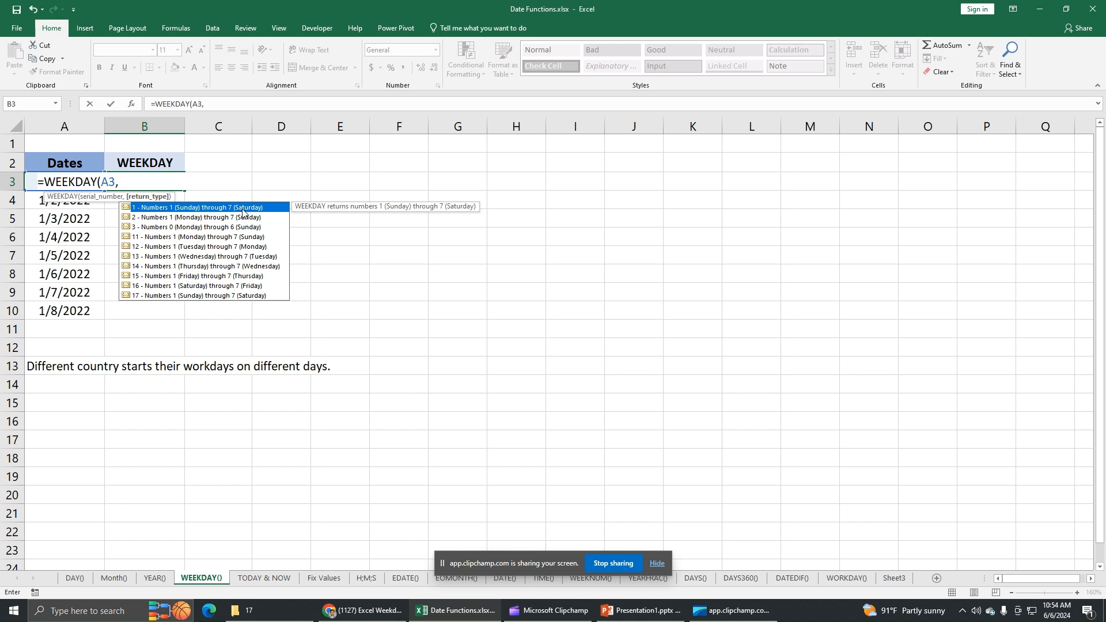
pyautogui.doubleClick(204, 207)
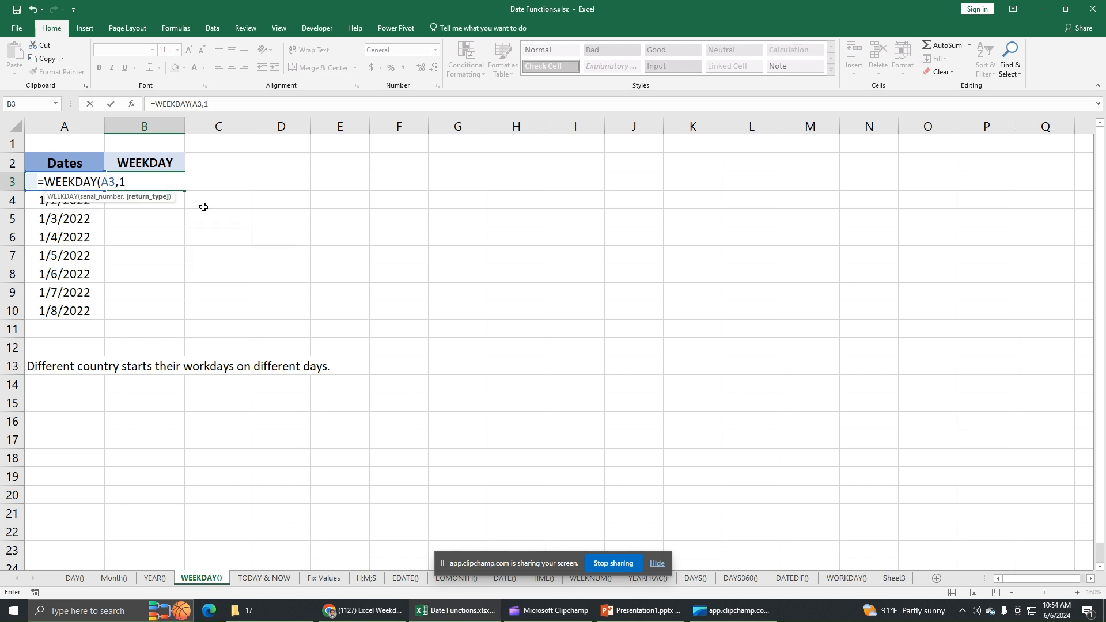
pyautogui.write(')')
pyautogui.press('Return')
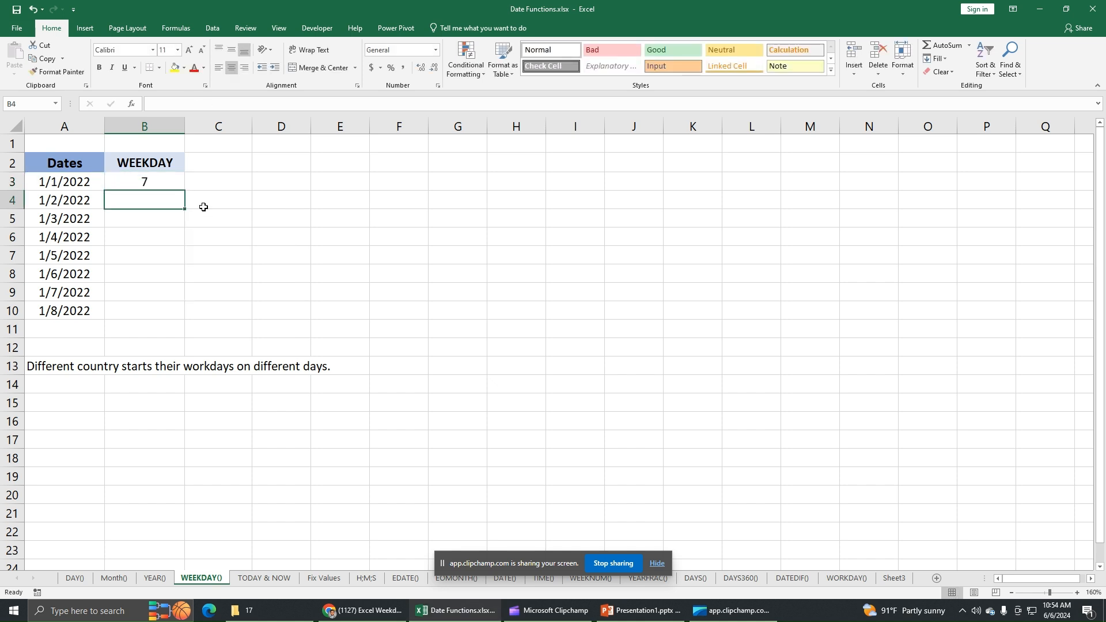
pyautogui.click(165, 182)
pyautogui.doubleClick(184, 190)
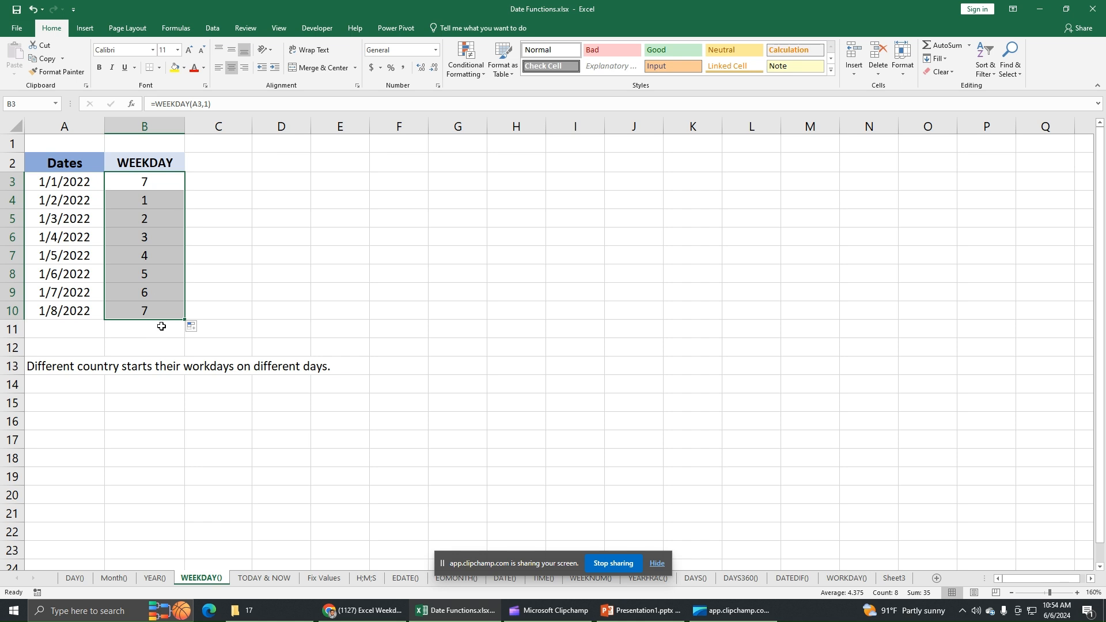
# Choose return type 1 (Sunday through Saturday) again in B3's WEEKDAY formula and refill it down to B10.
pyautogui.click(171, 179)
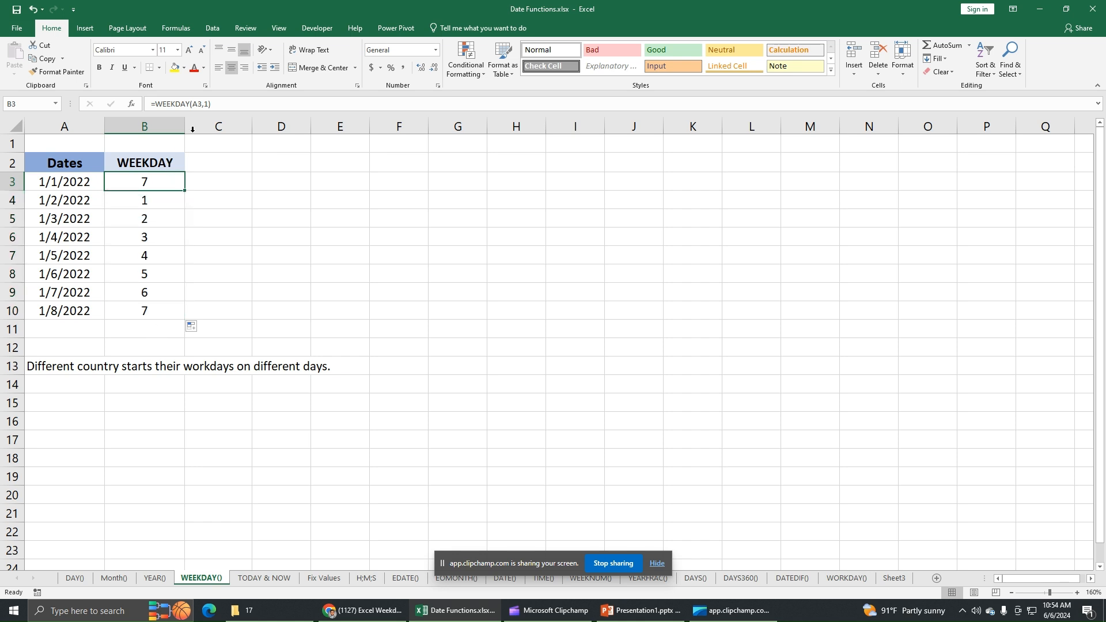
pyautogui.click(208, 105)
pyautogui.press('BackSpace')
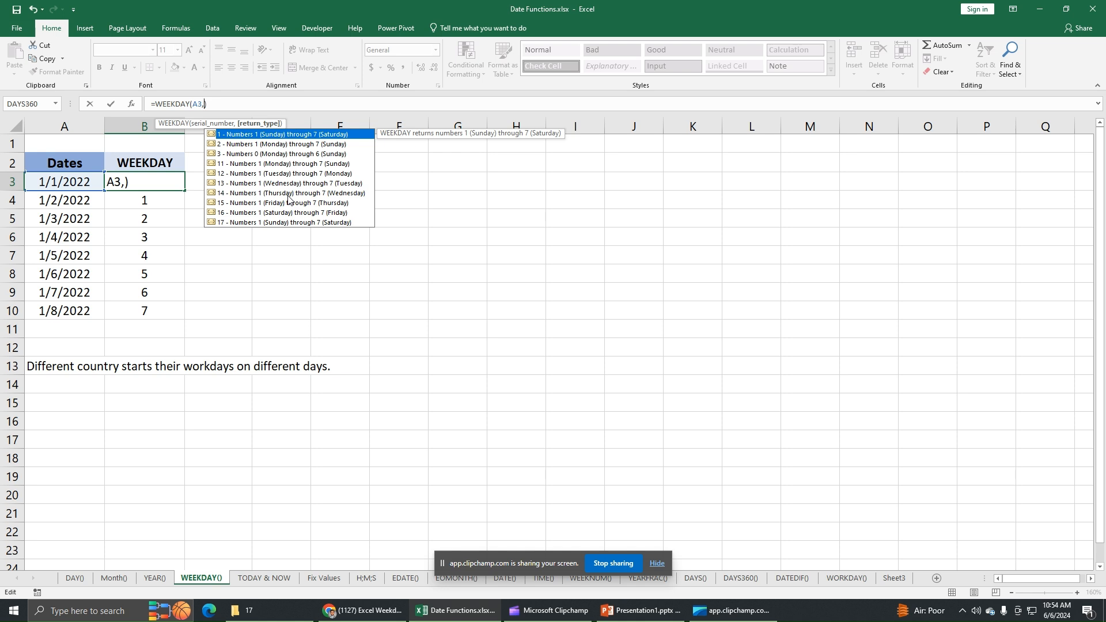
pyautogui.doubleClick(279, 133)
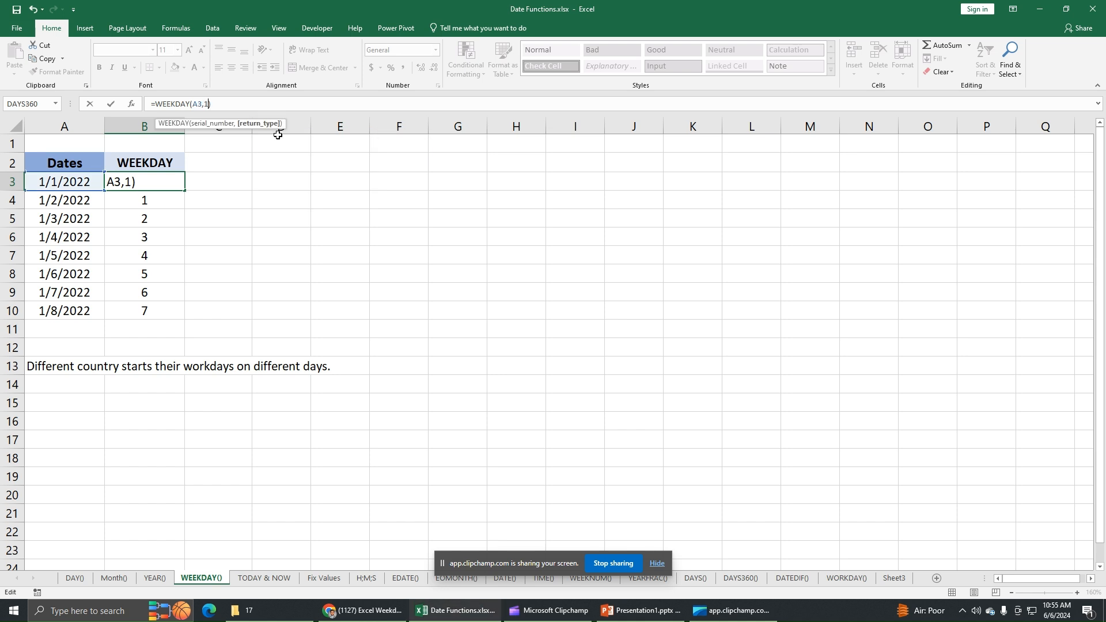
pyautogui.press('Return')
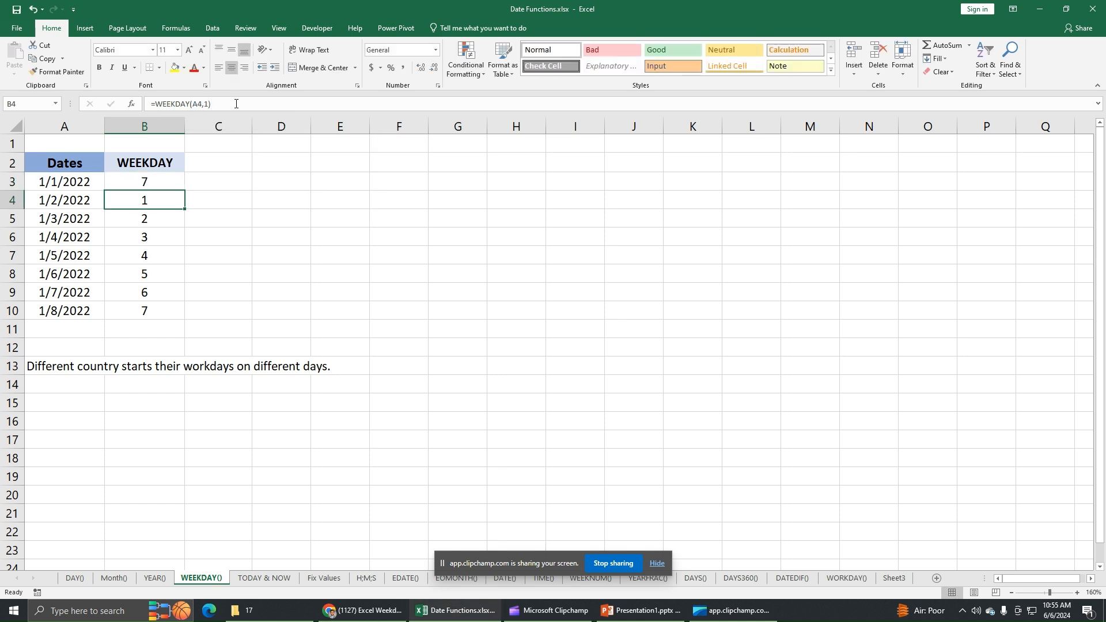
pyautogui.click(117, 183)
pyautogui.moveTo(184, 191); pyautogui.dragTo(185, 316)
pyautogui.click(227, 264)
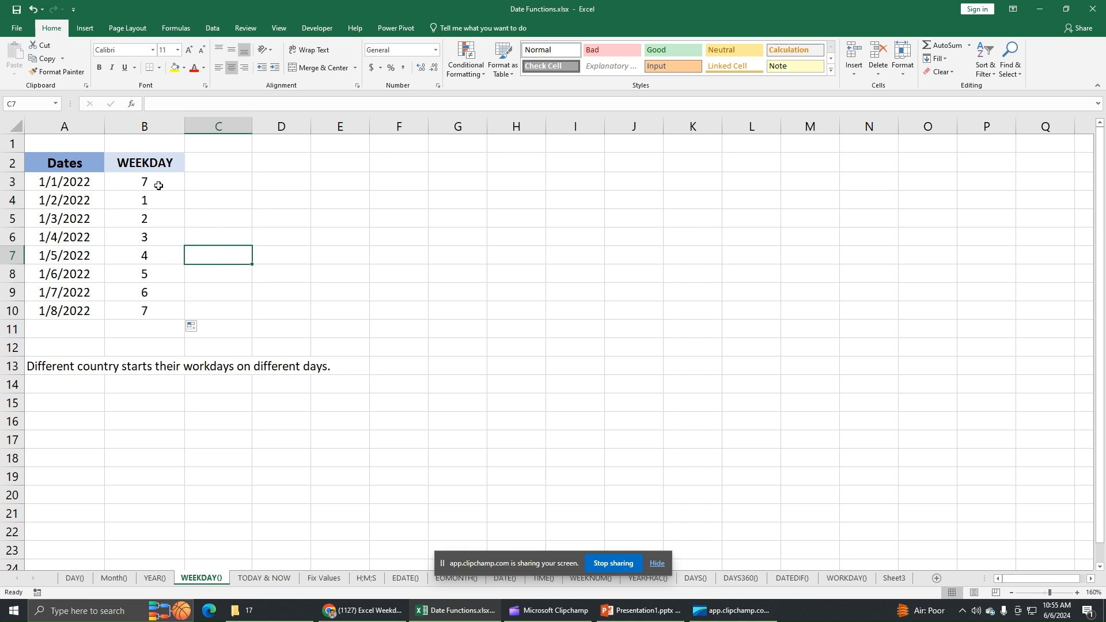
# Check the WEEKDAY results in B3:B10 one by one against the dates in column A.
pyautogui.click(57, 184)
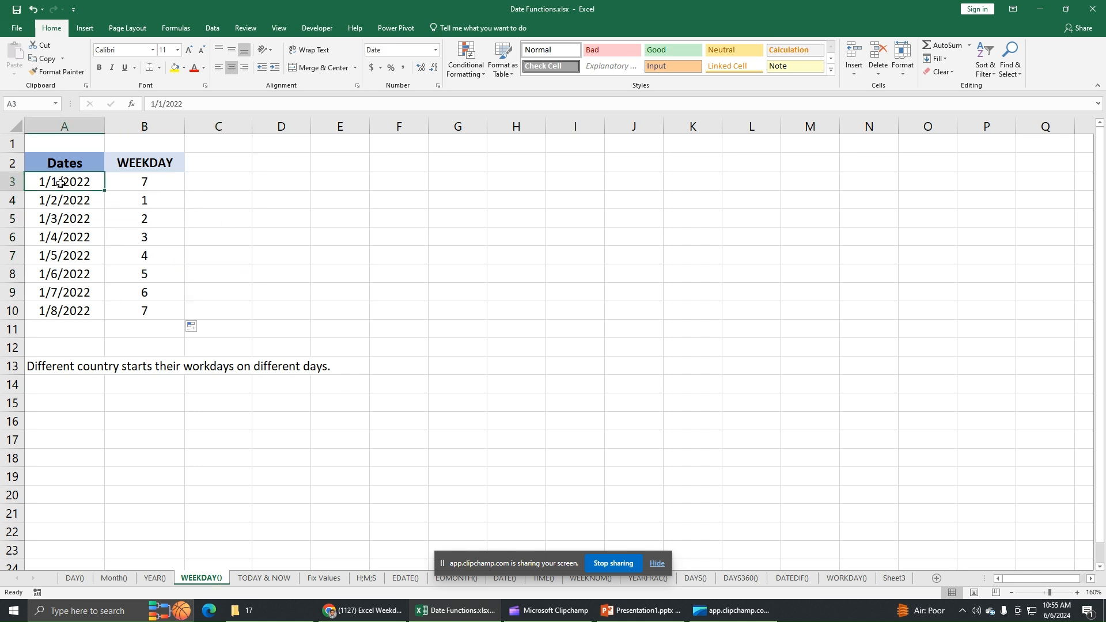
pyautogui.click(143, 185)
pyautogui.click(158, 203)
pyautogui.click(156, 214)
pyautogui.click(157, 238)
pyautogui.click(153, 255)
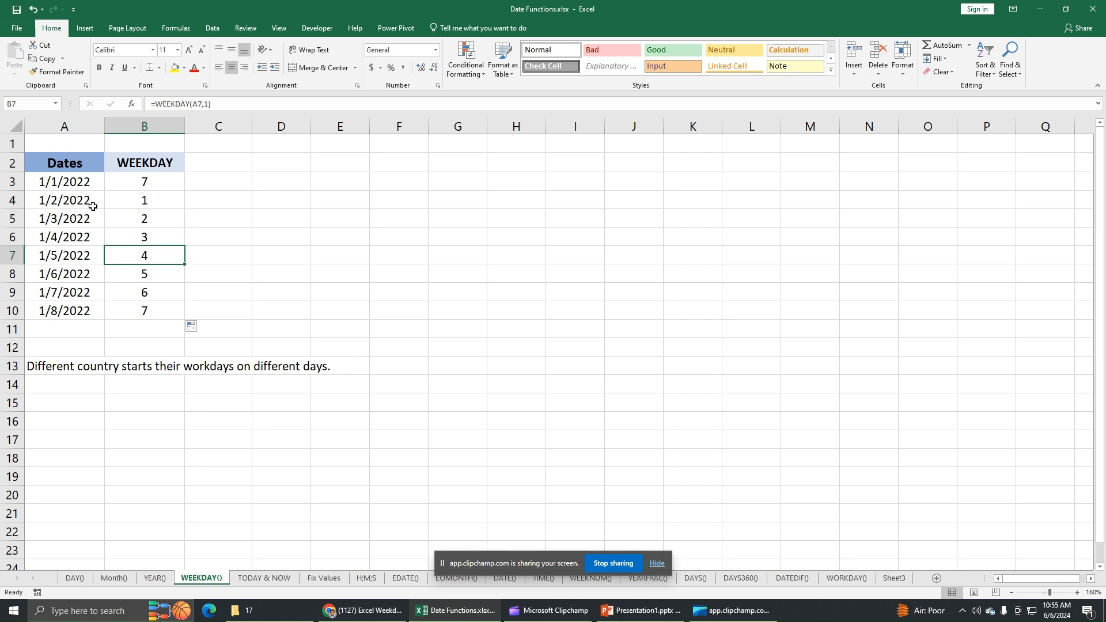
pyautogui.click(151, 277)
pyautogui.click(151, 290)
pyautogui.click(150, 308)
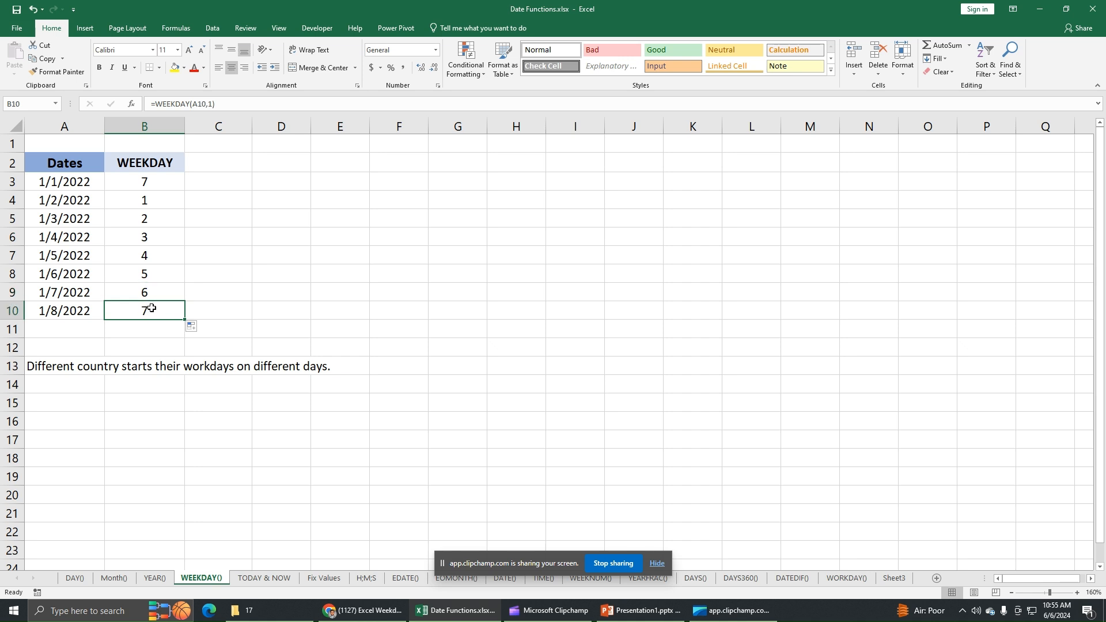
# Enter =TEXT(B3,"ddd") in cell C3 to convert the weekday number to an abbreviated day name.
pyautogui.click(218, 179)
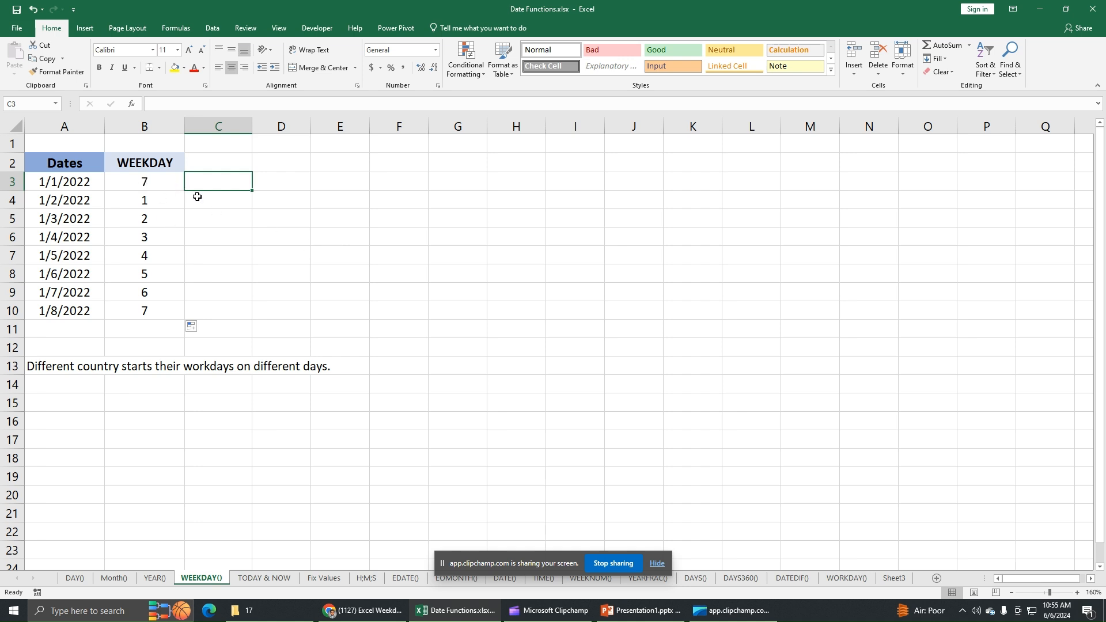
pyautogui.write('=TEXT')
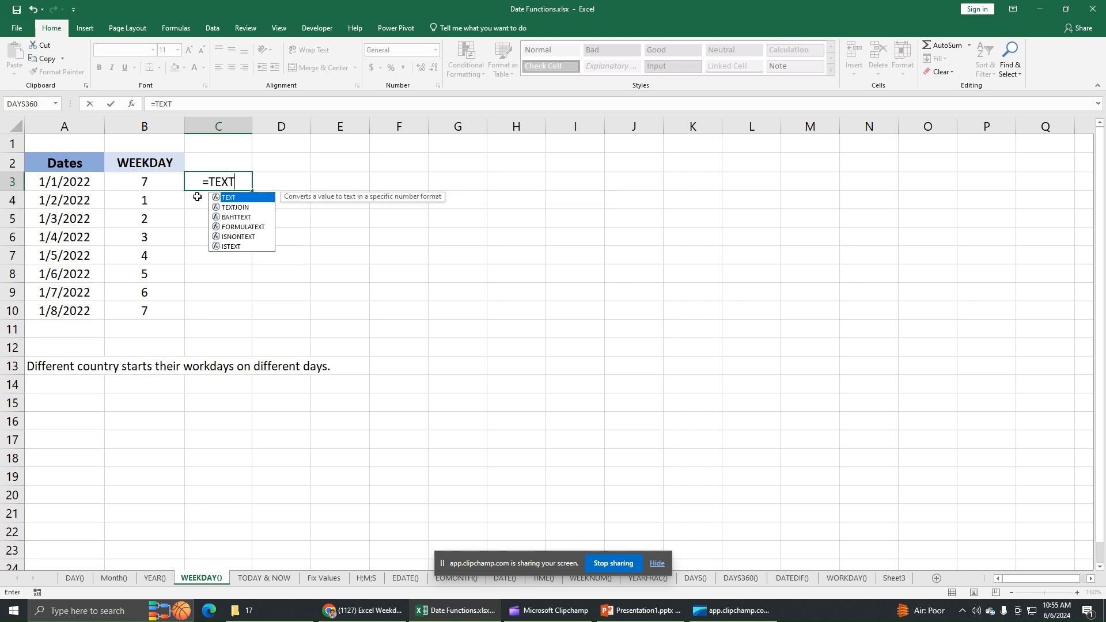
pyautogui.write('(')
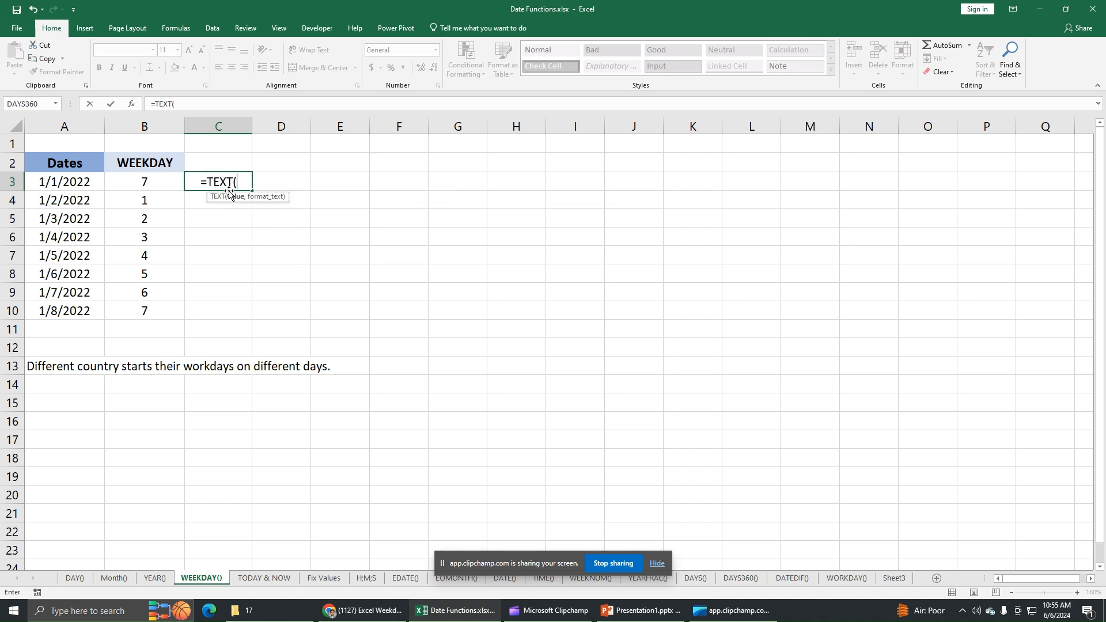
pyautogui.click(138, 186)
pyautogui.write(',')
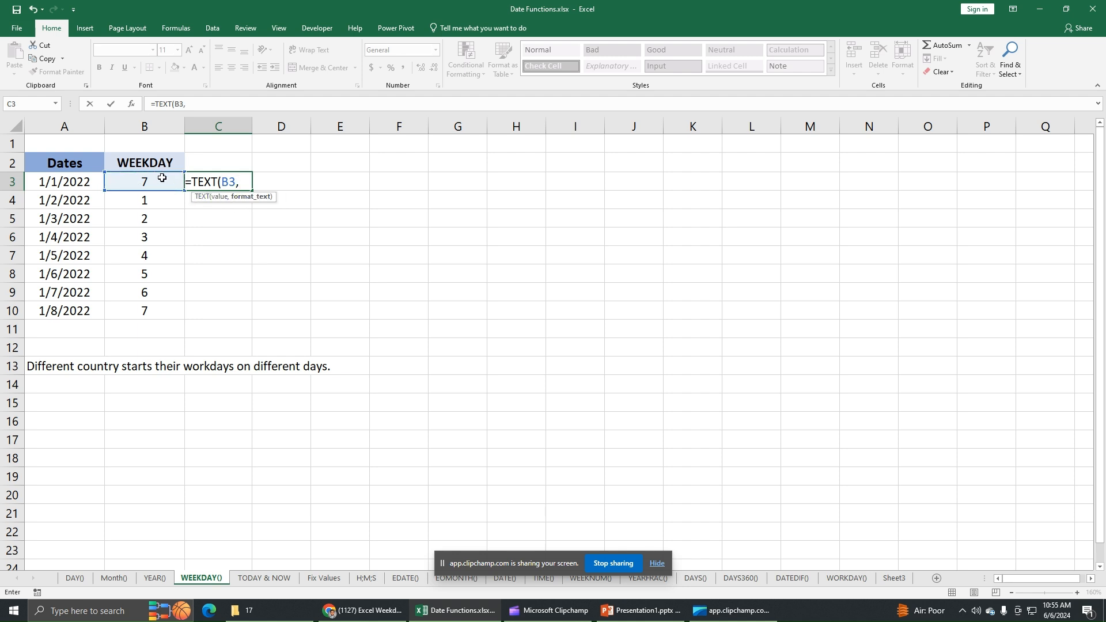
pyautogui.write('"ddd')
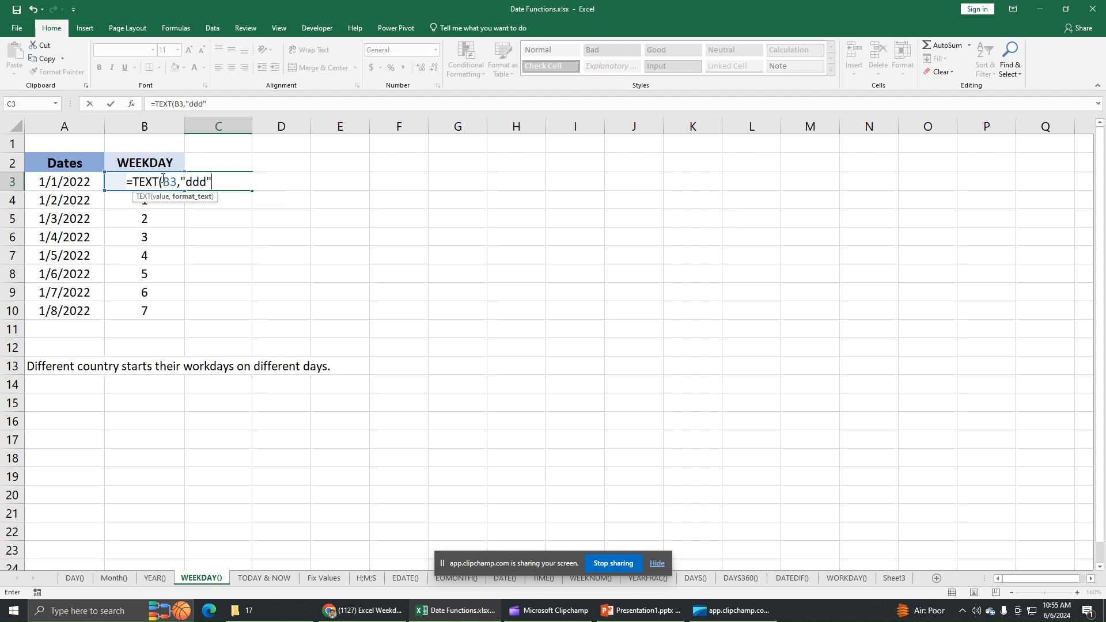
pyautogui.write('")')
pyautogui.press('Return')
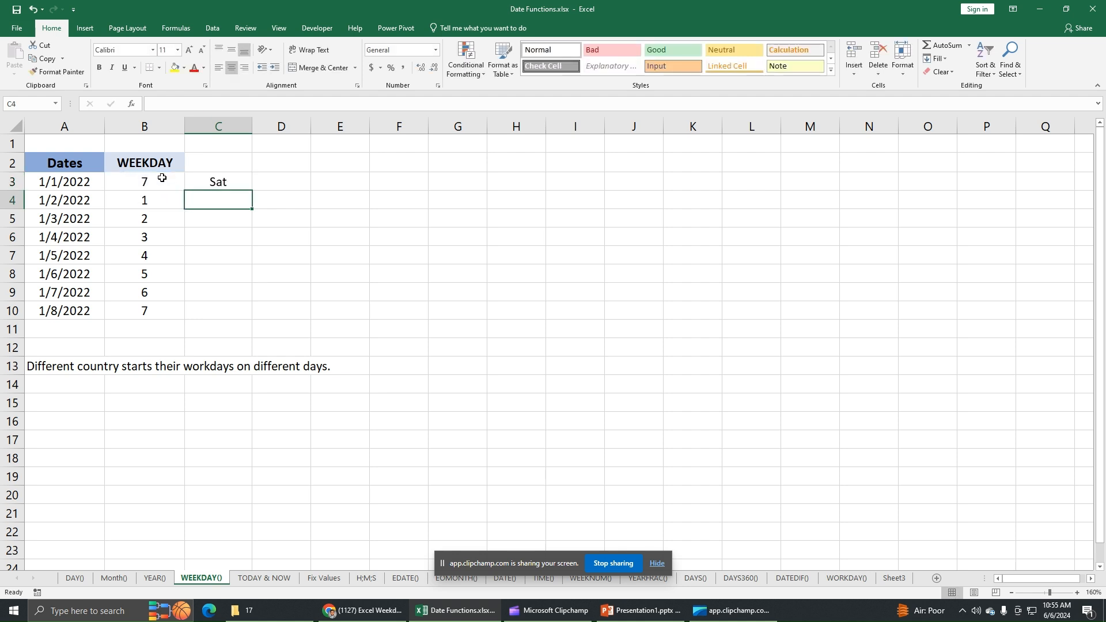
# Change the format code in C3's TEXT formula to "dddd" and fill the formula down through C10.
pyautogui.click(206, 185)
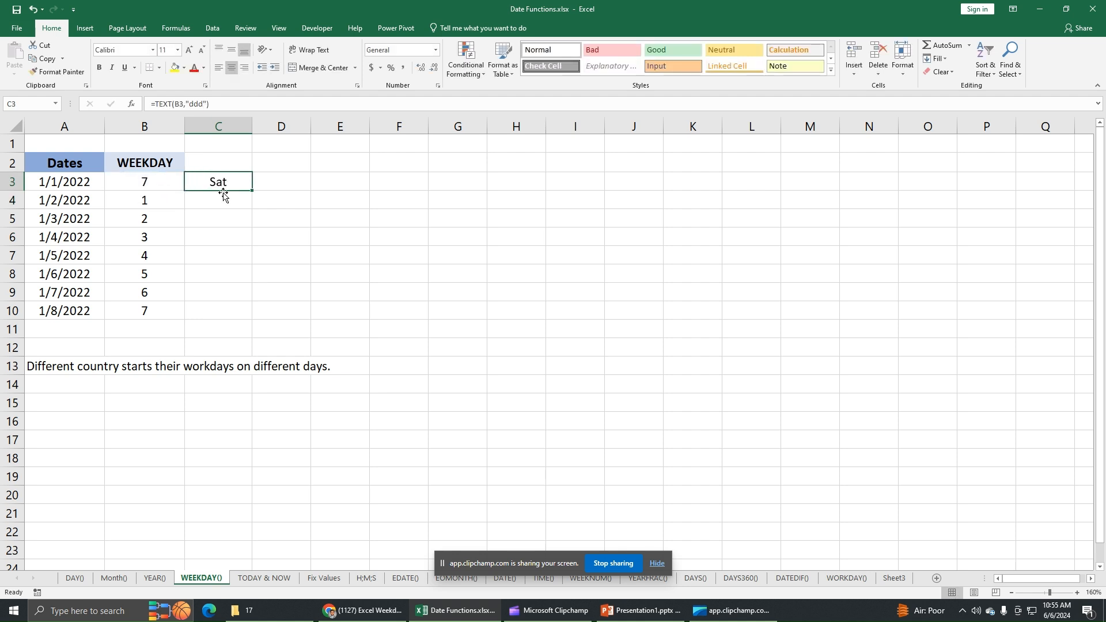
pyautogui.click(204, 103)
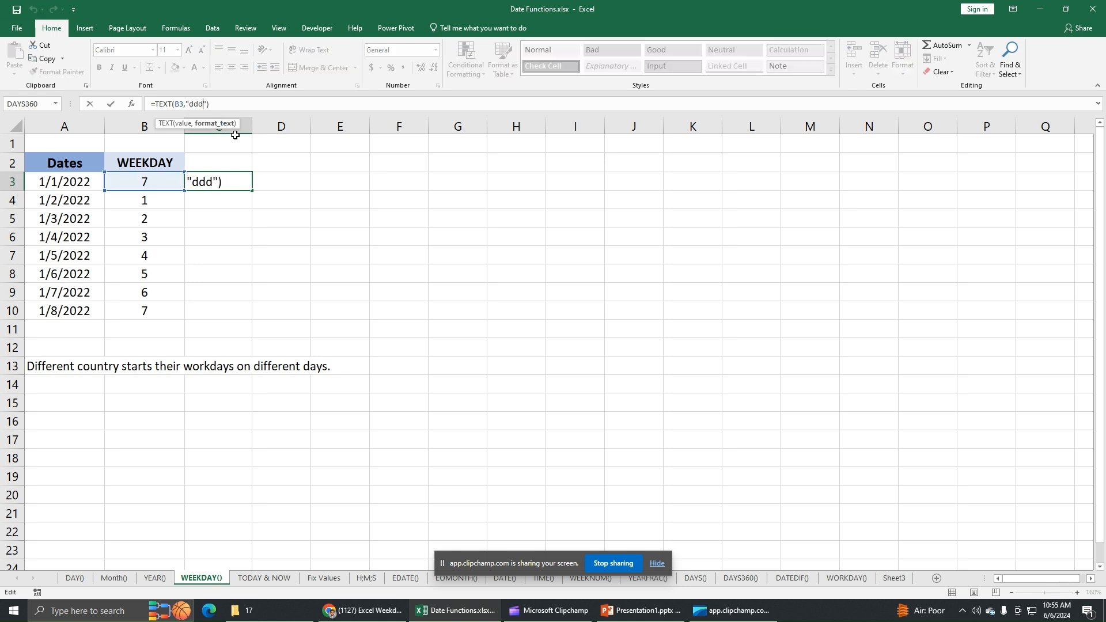
pyautogui.write('d')
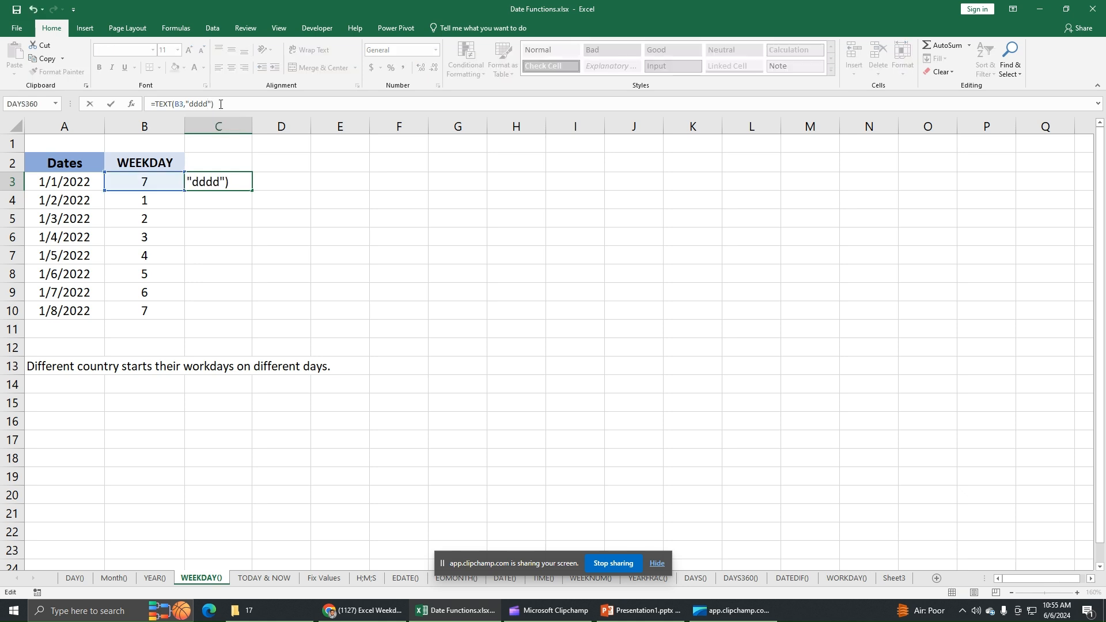
pyautogui.press('Return')
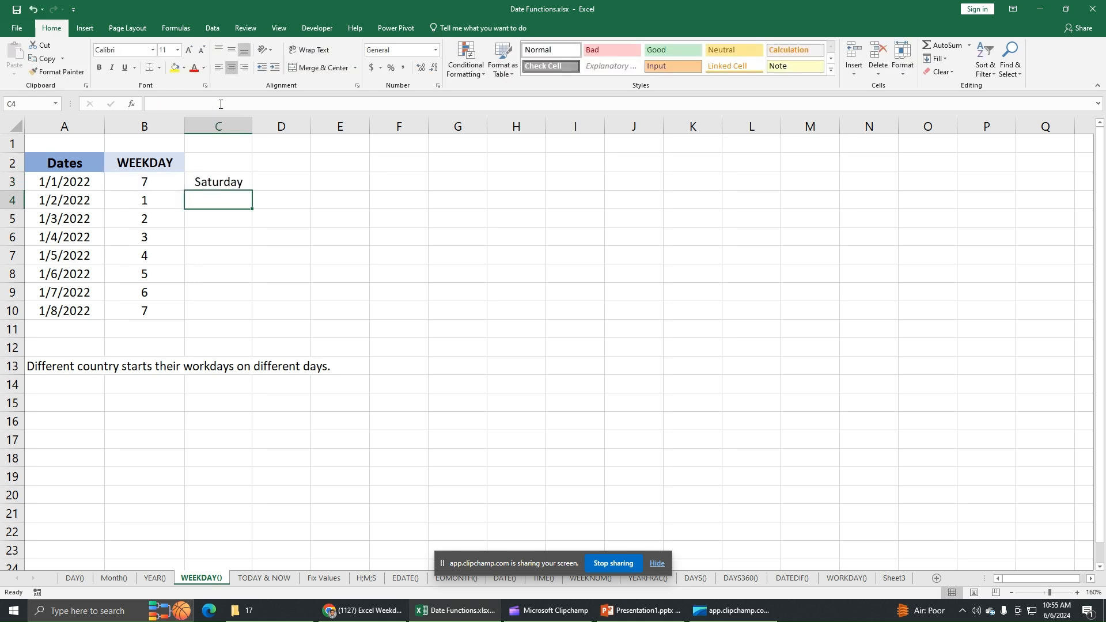
pyautogui.click(239, 183)
pyautogui.moveTo(252, 191); pyautogui.dragTo(255, 318)
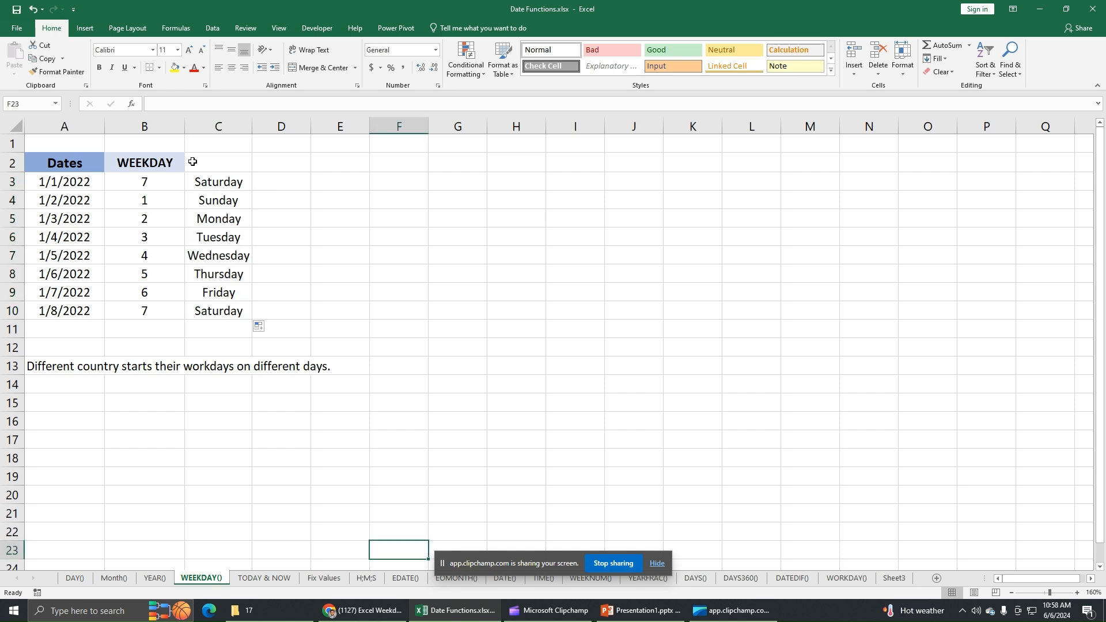
# Compare the weekday numbers in column B with the day names in column C and review the formula in C3.
pyautogui.click(277, 186)
pyautogui.moveTo(164, 184); pyautogui.dragTo(161, 295)
pyautogui.moveTo(216, 184); pyautogui.dragTo(223, 276)
pyautogui.click(284, 180)
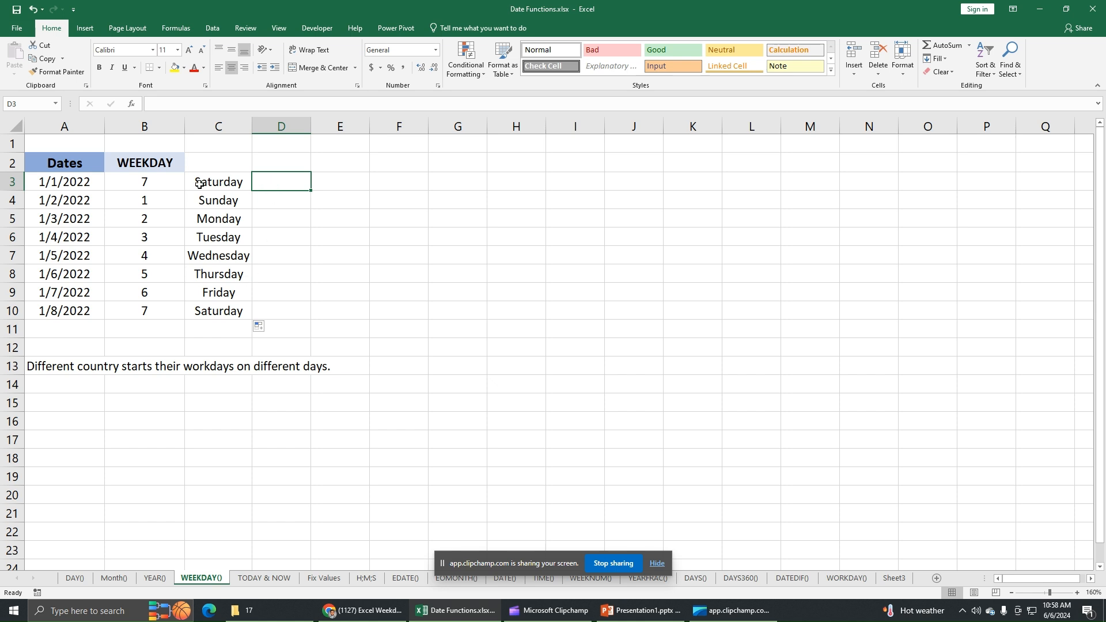
pyautogui.click(241, 182)
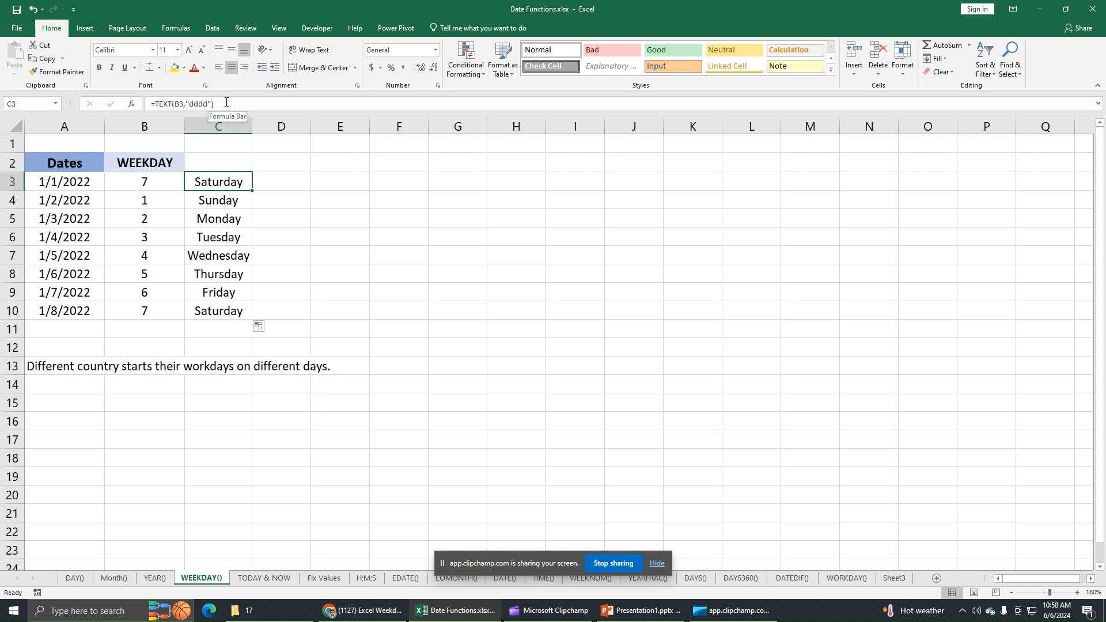
pyautogui.click(170, 182)
# Enter the nested formula =TEXT(WEEKDAY(A3,1),"dddd") in cell D3 to get the day name directly from the date.
pyautogui.click(274, 183)
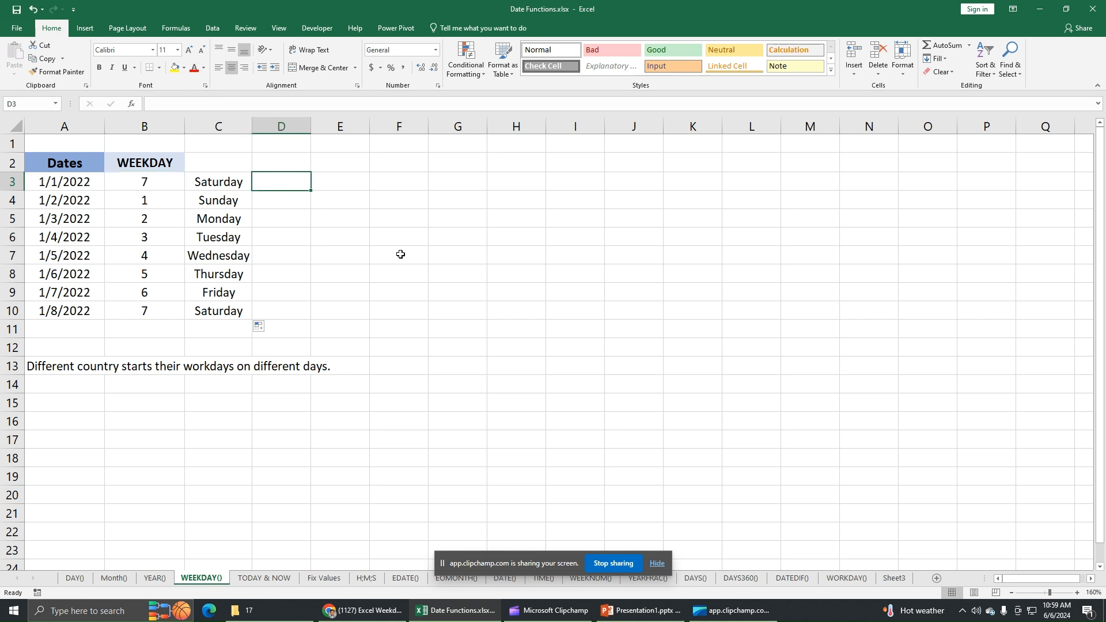
pyautogui.write('=')
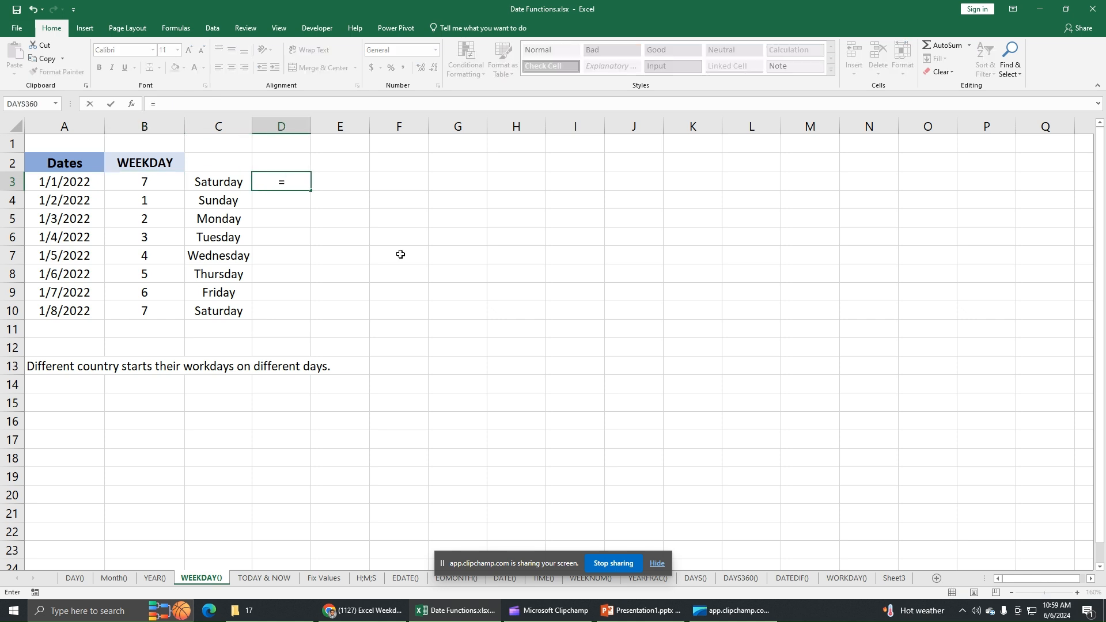
pyautogui.write('TEXT')
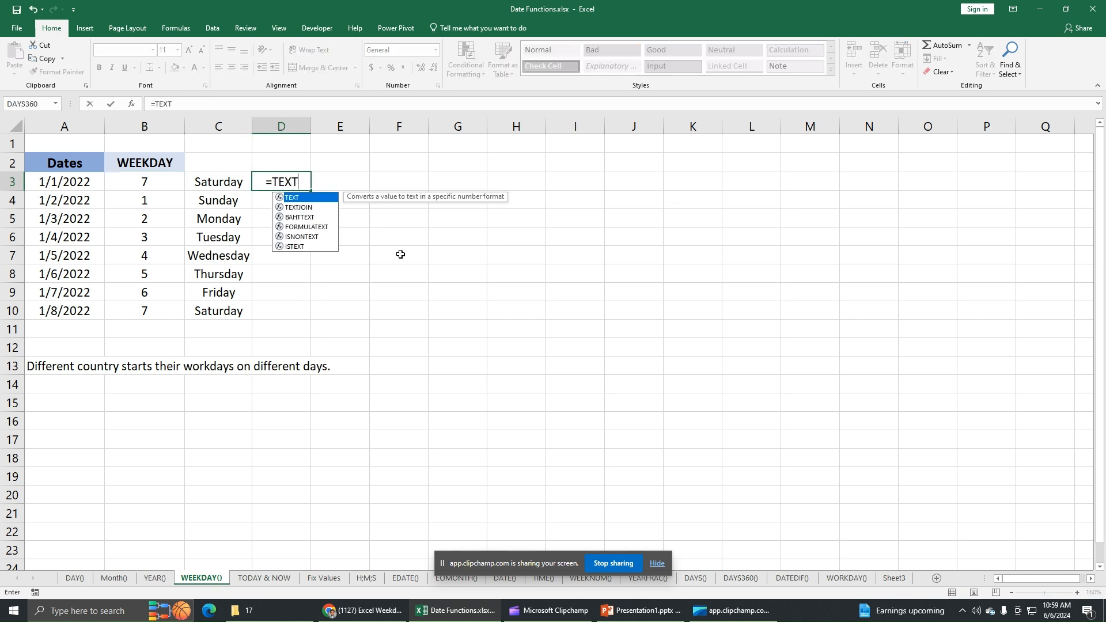
pyautogui.write('(')
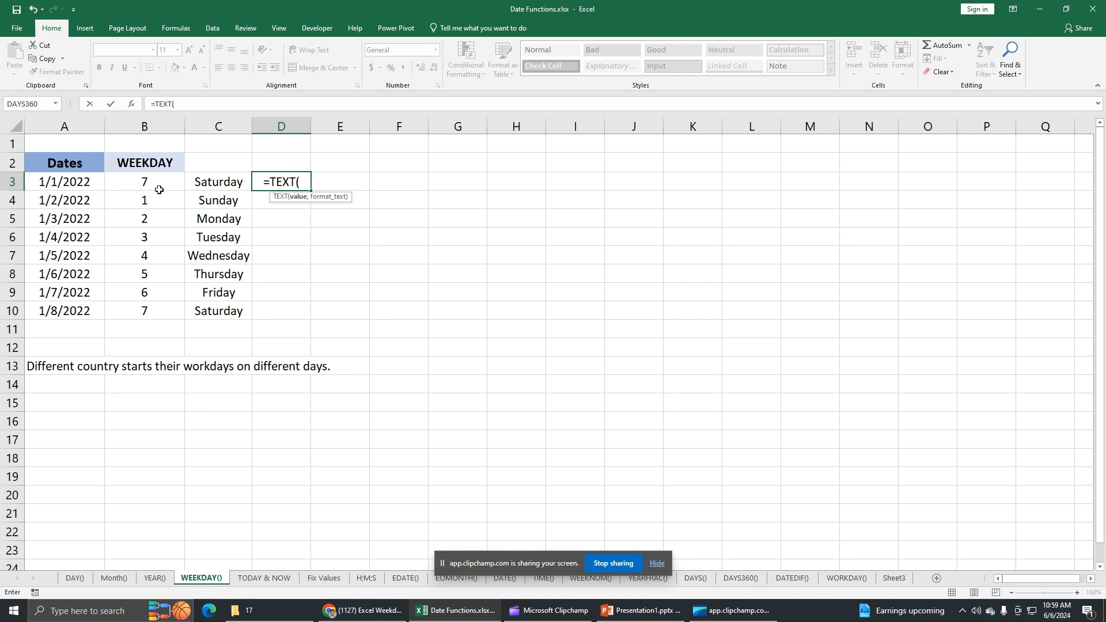
pyautogui.write('WEE')
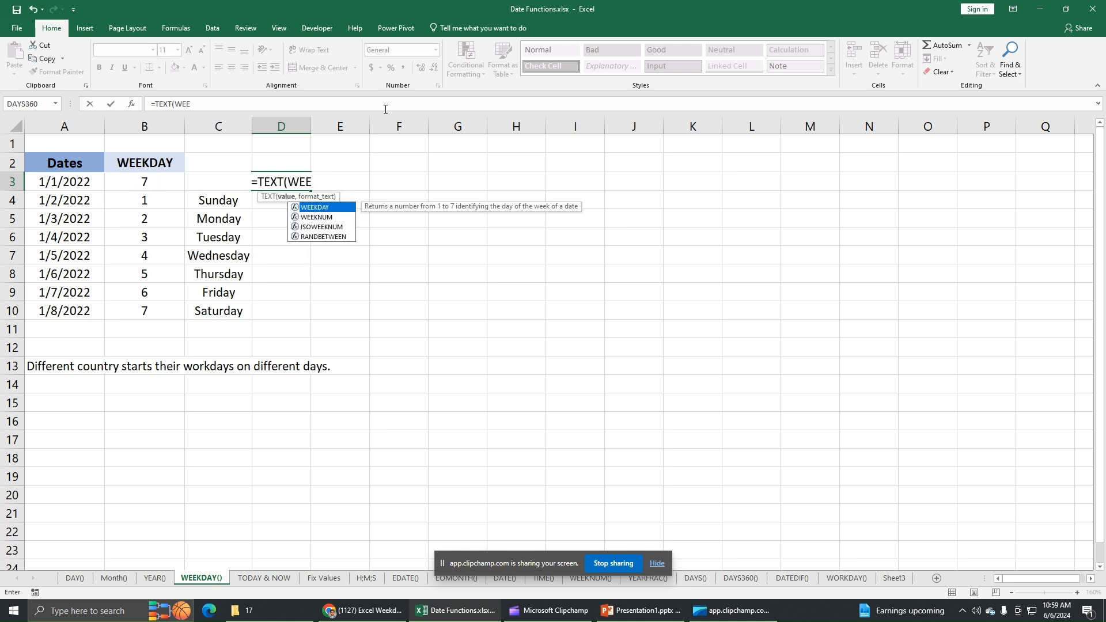
pyautogui.doubleClick(324, 208)
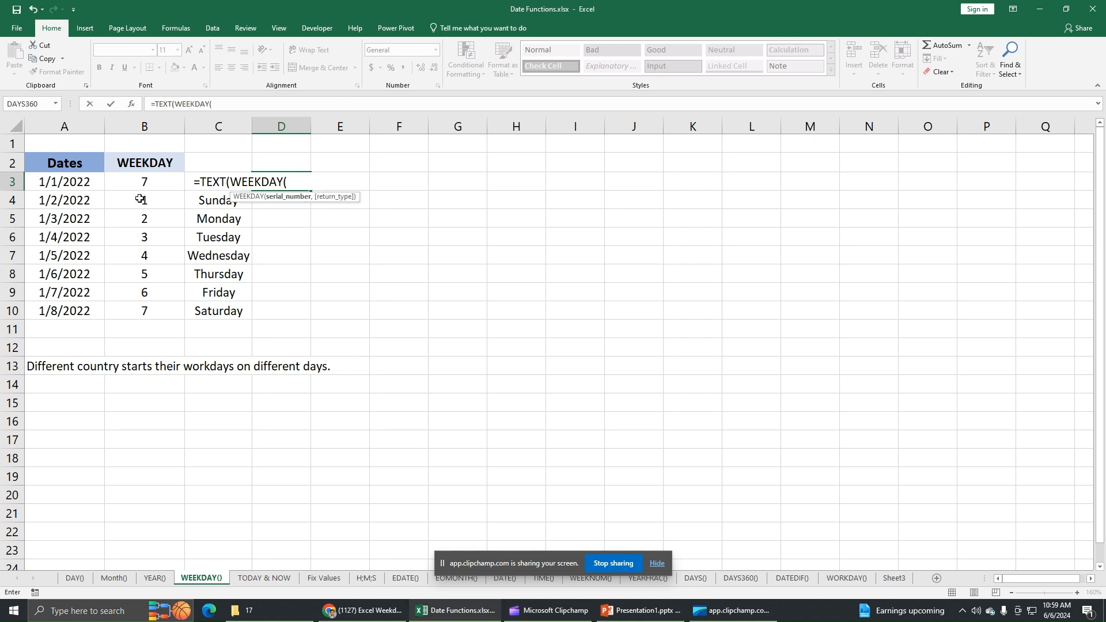
pyautogui.click(86, 184)
pyautogui.write(',')
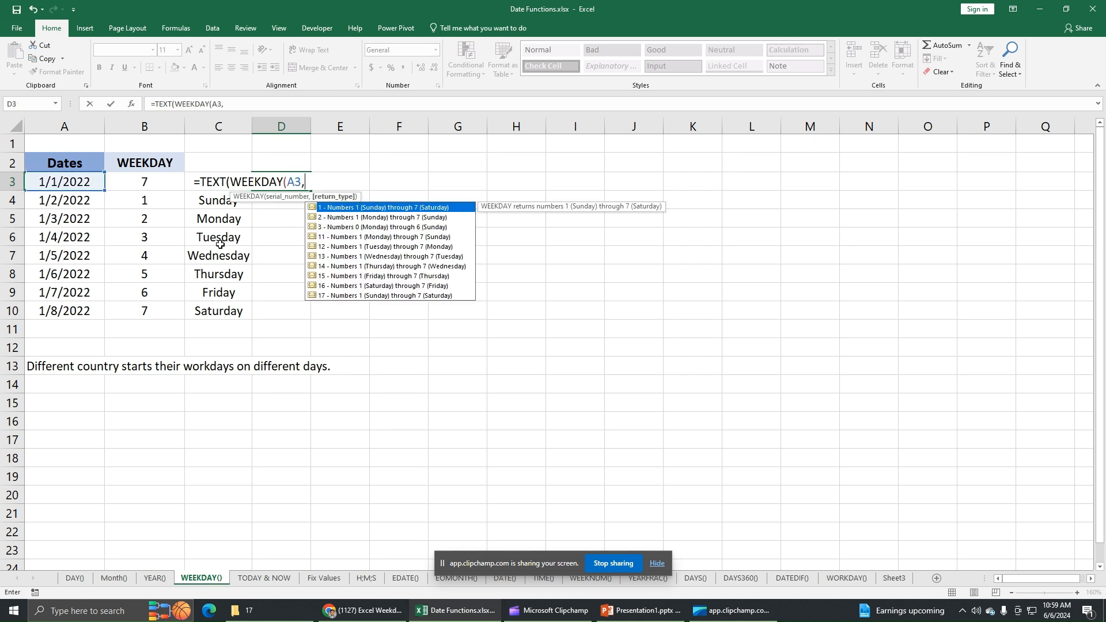
pyautogui.doubleClick(420, 209)
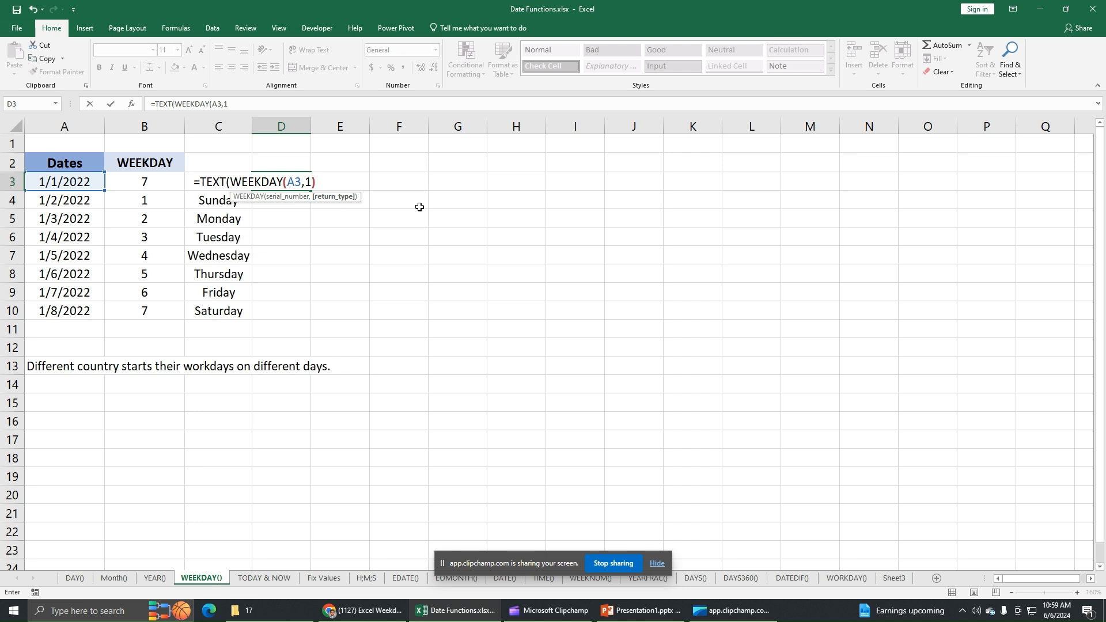
pyautogui.write(')')
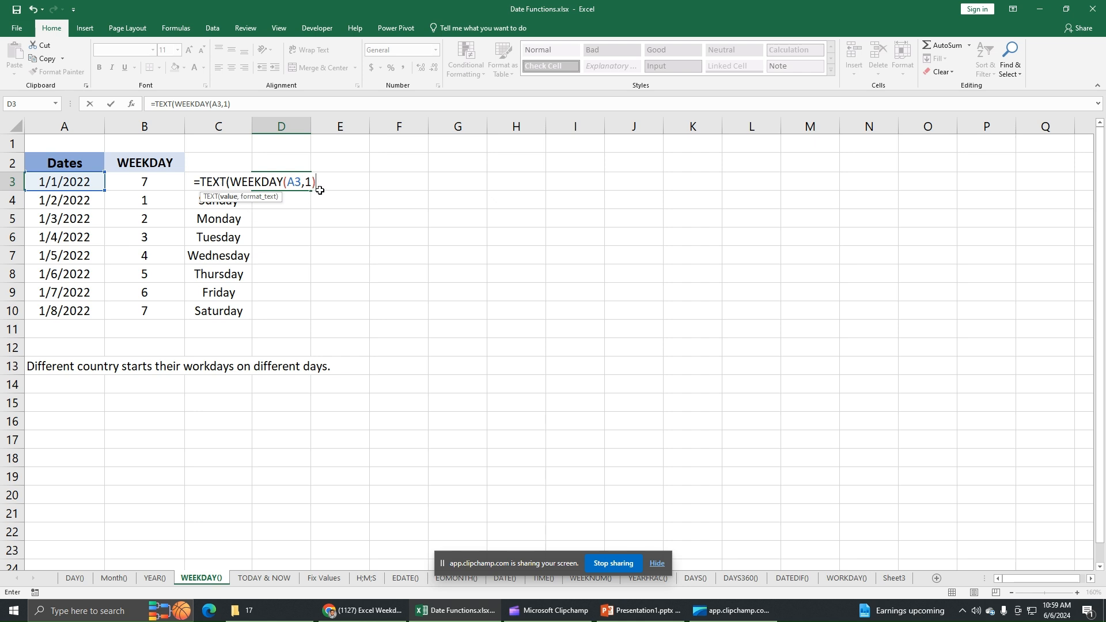
pyautogui.write(',')
pyautogui.write('dddd")')
pyautogui.press('Return')
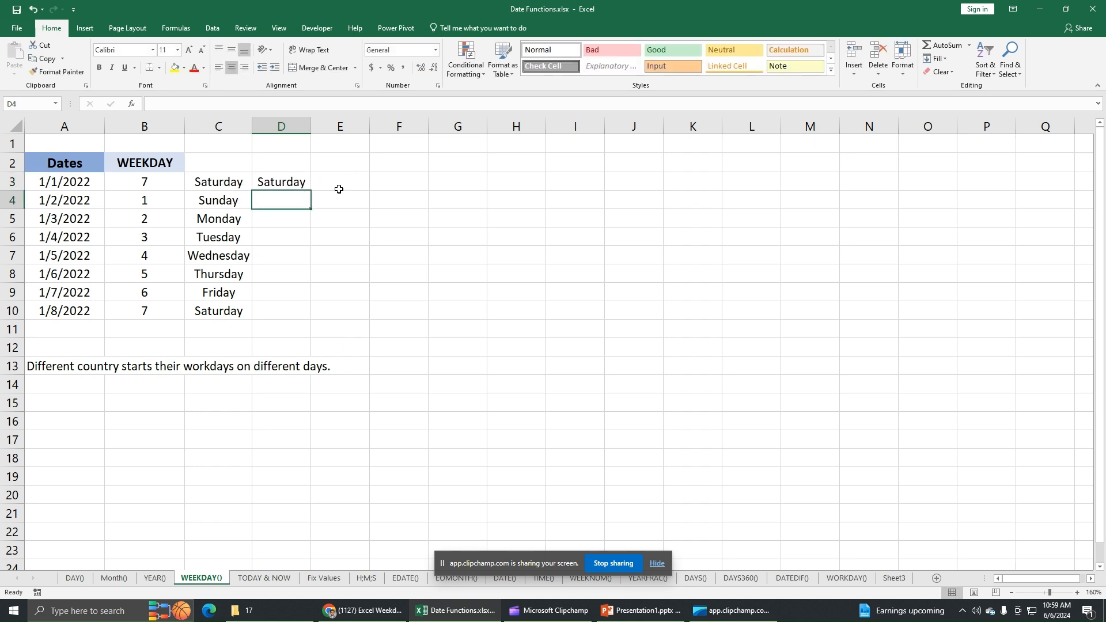
# Fill the formula in D3 down through D10 and widen column D to fit the day names.
pyautogui.click(301, 183)
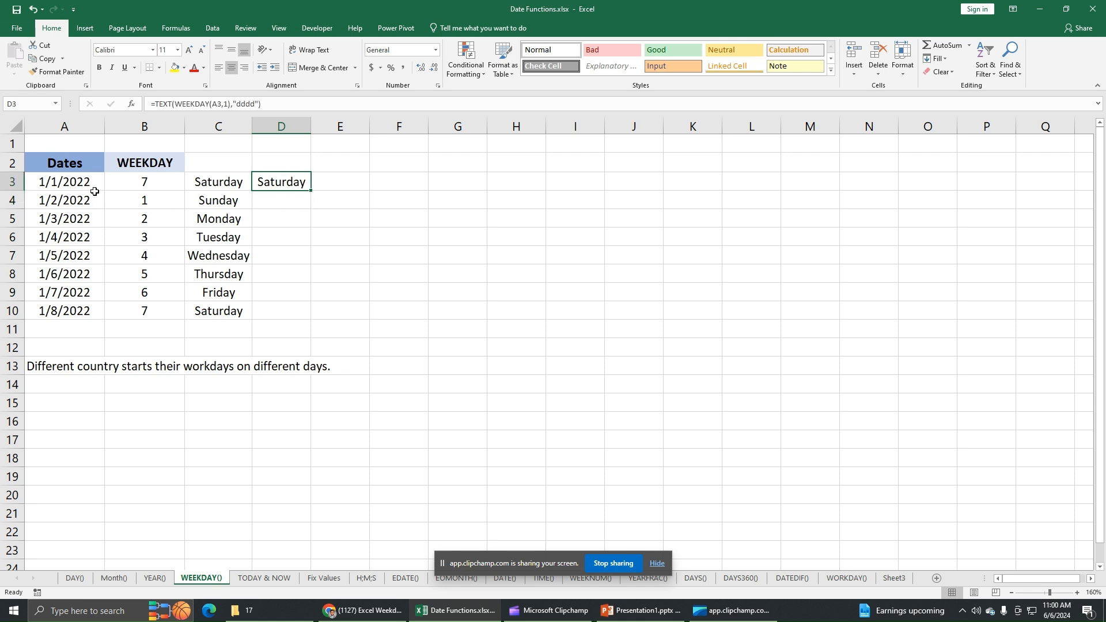
pyautogui.moveTo(312, 190); pyautogui.dragTo(311, 320)
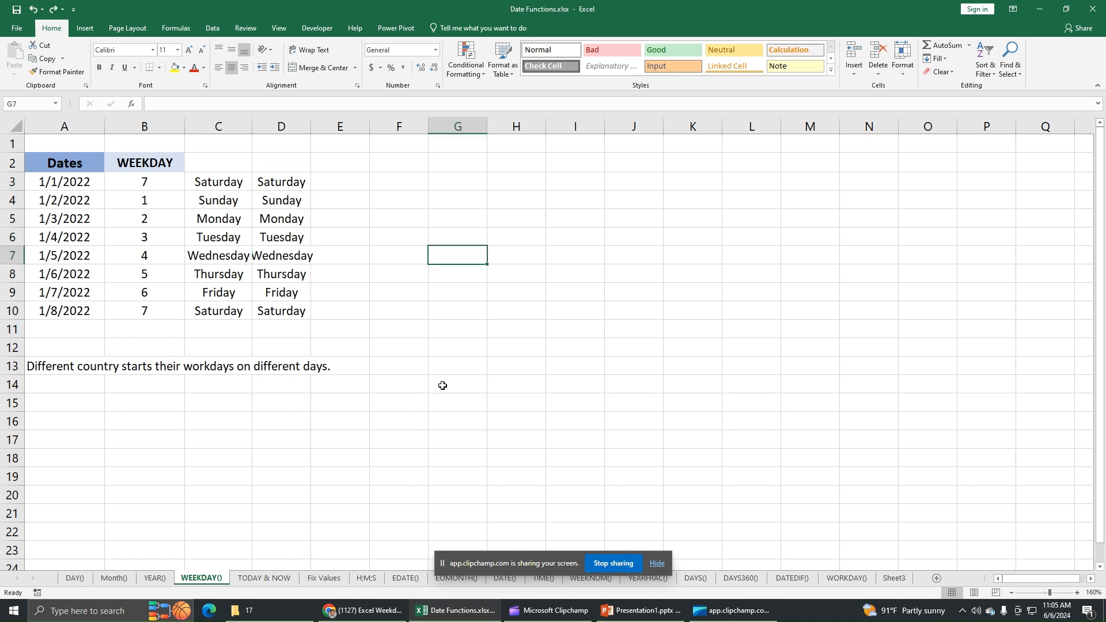
pyautogui.moveTo(310, 127); pyautogui.dragTo(325, 126)
pyautogui.click(367, 189)
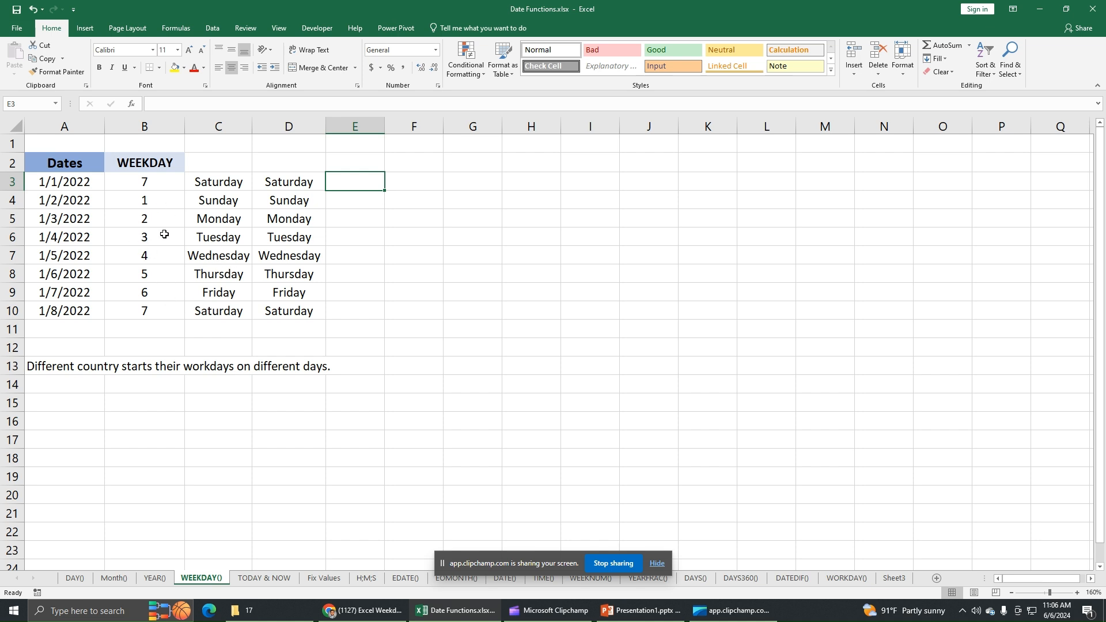
# Review the formulas in C3 and D3 and compare the weekday numbers with the day names in B4:C10.
pyautogui.click(236, 183)
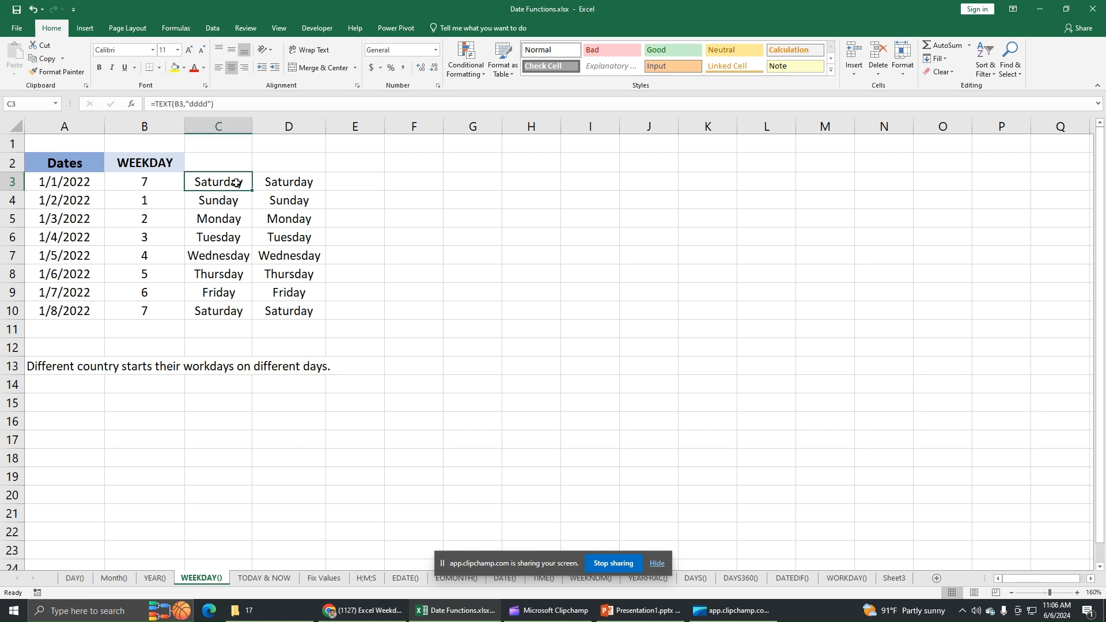
pyautogui.click(271, 181)
pyautogui.moveTo(175, 202); pyautogui.dragTo(205, 205)
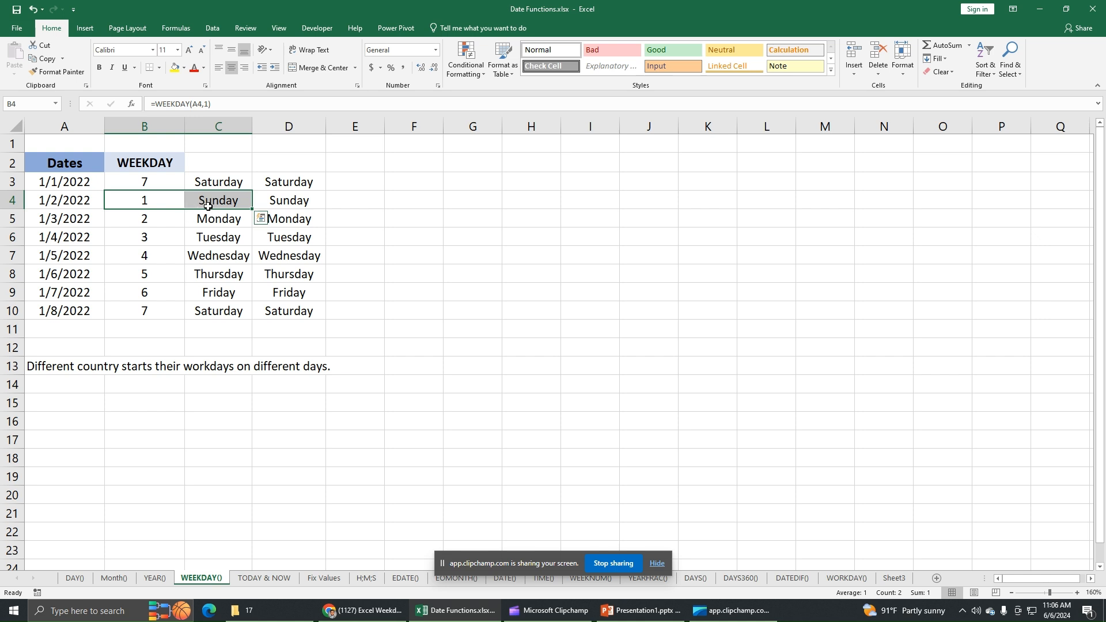
pyautogui.moveTo(153, 200); pyautogui.dragTo(224, 273)
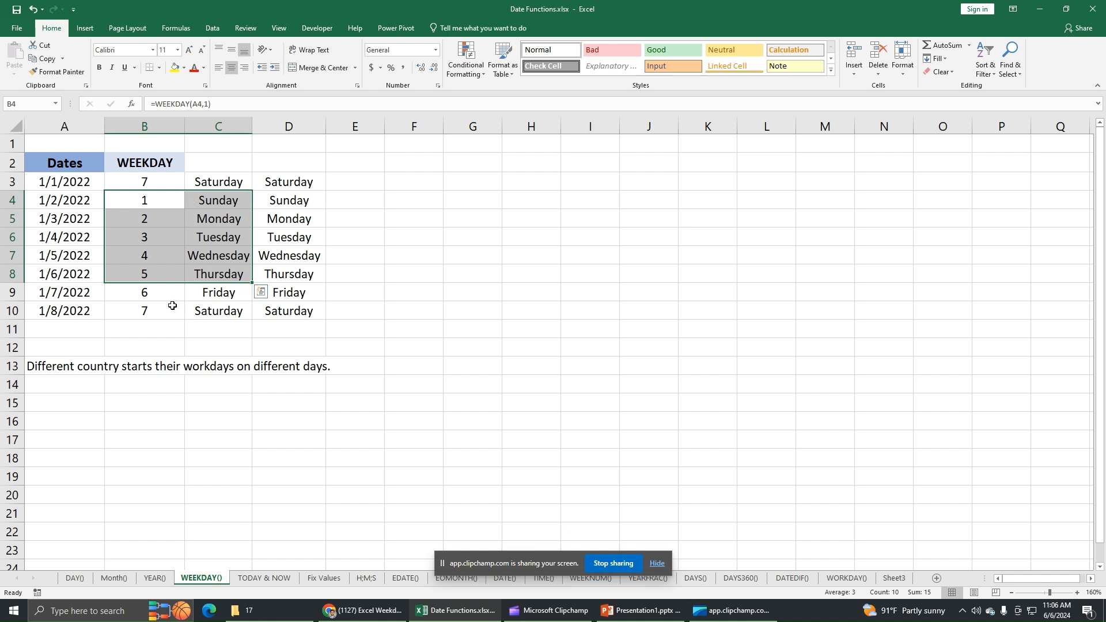
pyautogui.moveTo(165, 297); pyautogui.dragTo(202, 310)
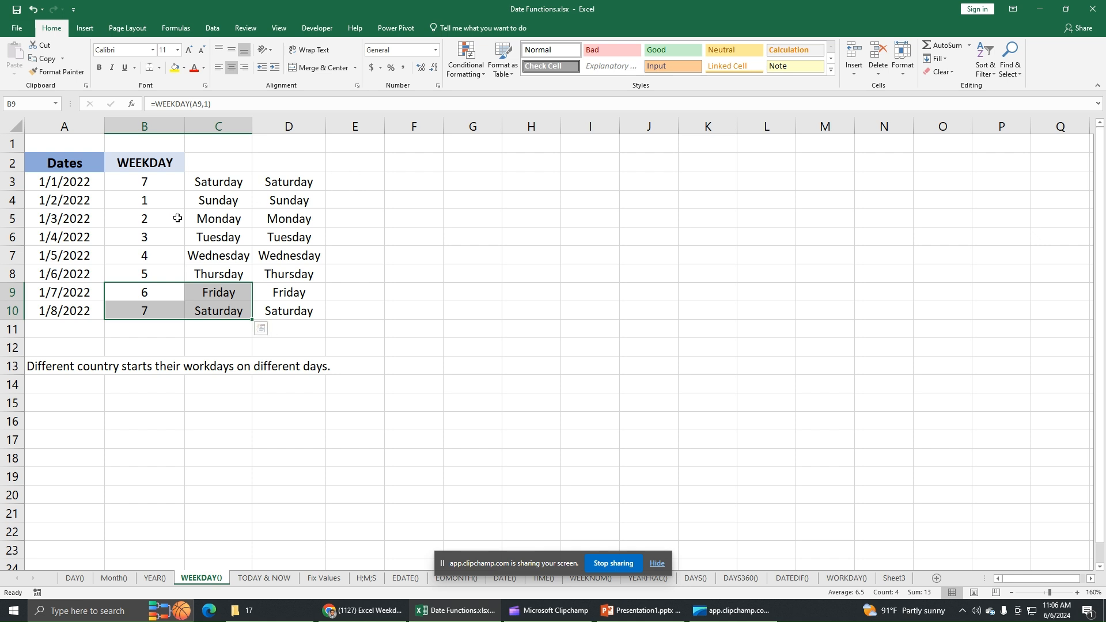
pyautogui.moveTo(171, 202); pyautogui.dragTo(192, 305)
# Enter =IF(B3<6,"Workday","Weekend") in cell E3 and fill the formula down through E10.
pyautogui.click(367, 180)
pyautogui.write('=IF')
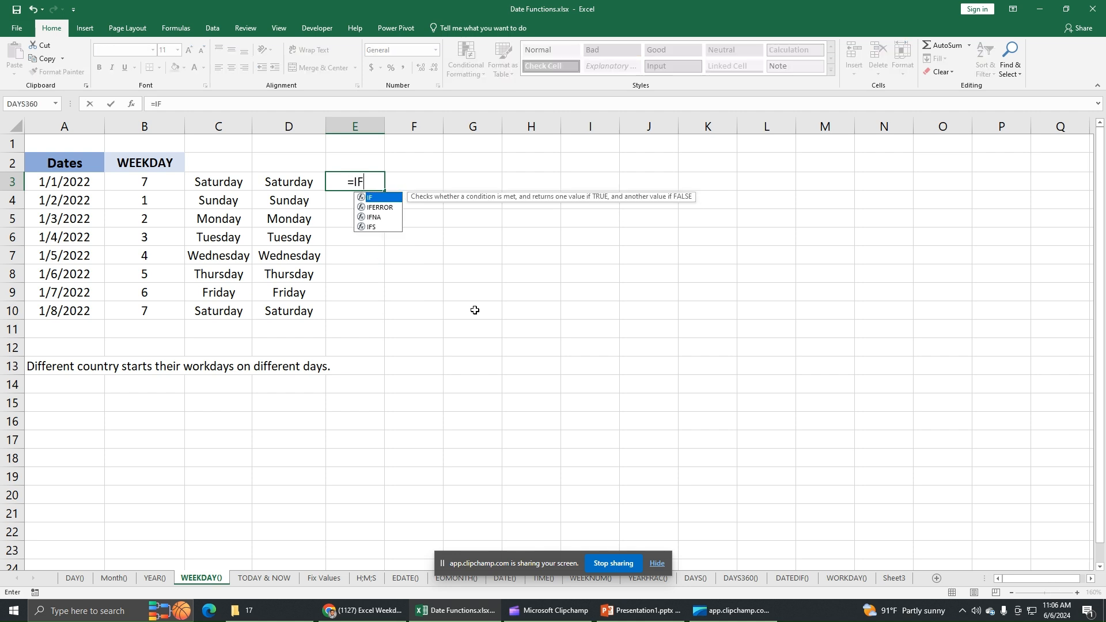
pyautogui.write('(')
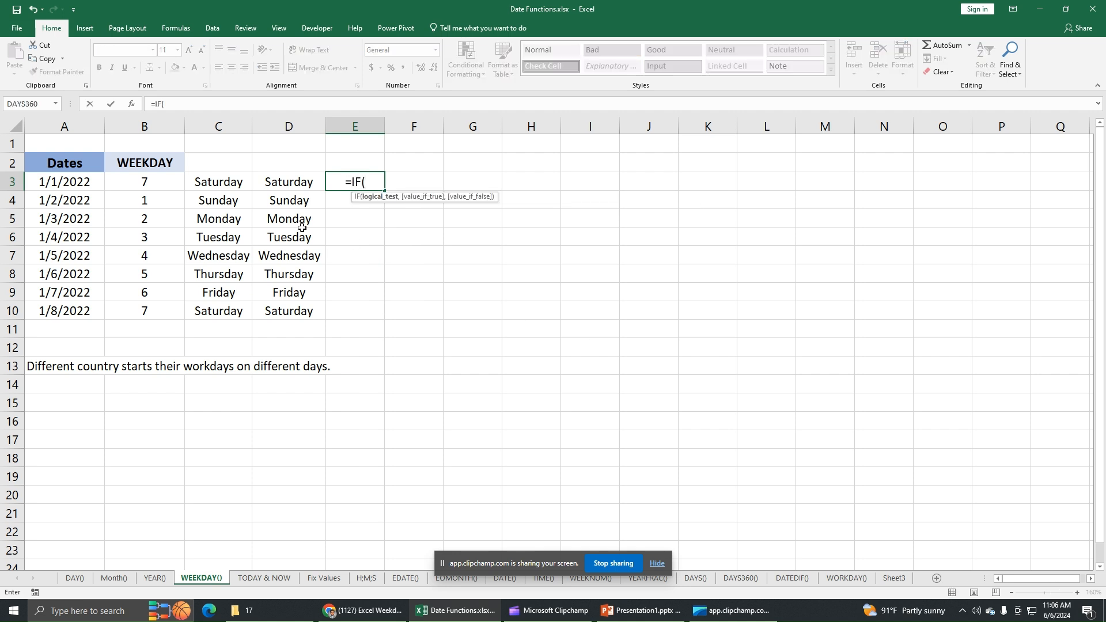
pyautogui.click(167, 182)
pyautogui.write(',')
pyautogui.press('BackSpace')
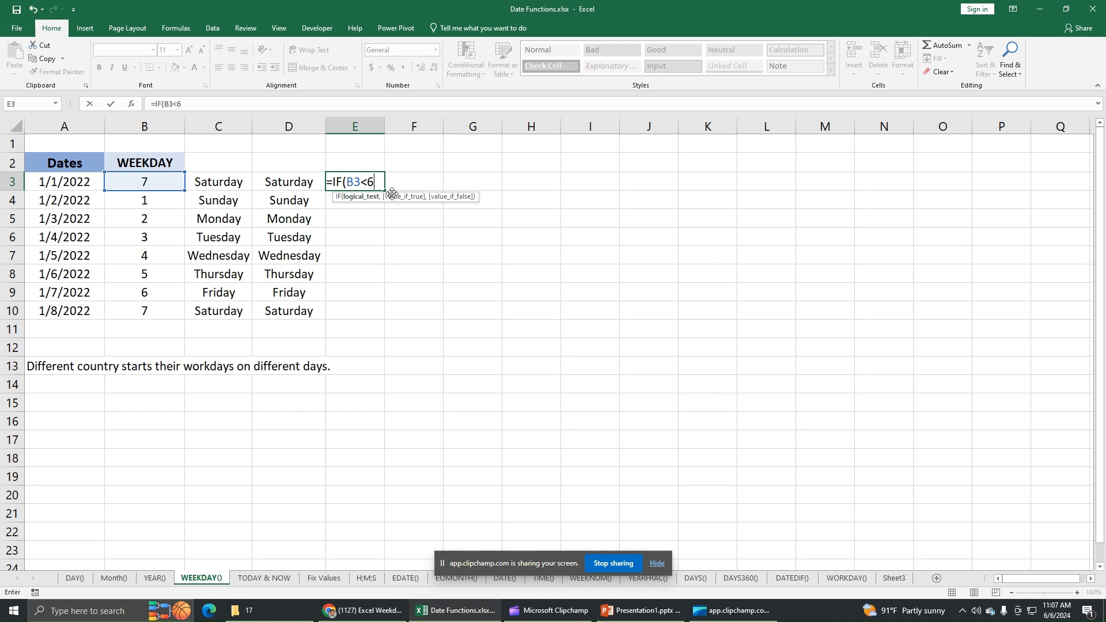
pyautogui.write(',')
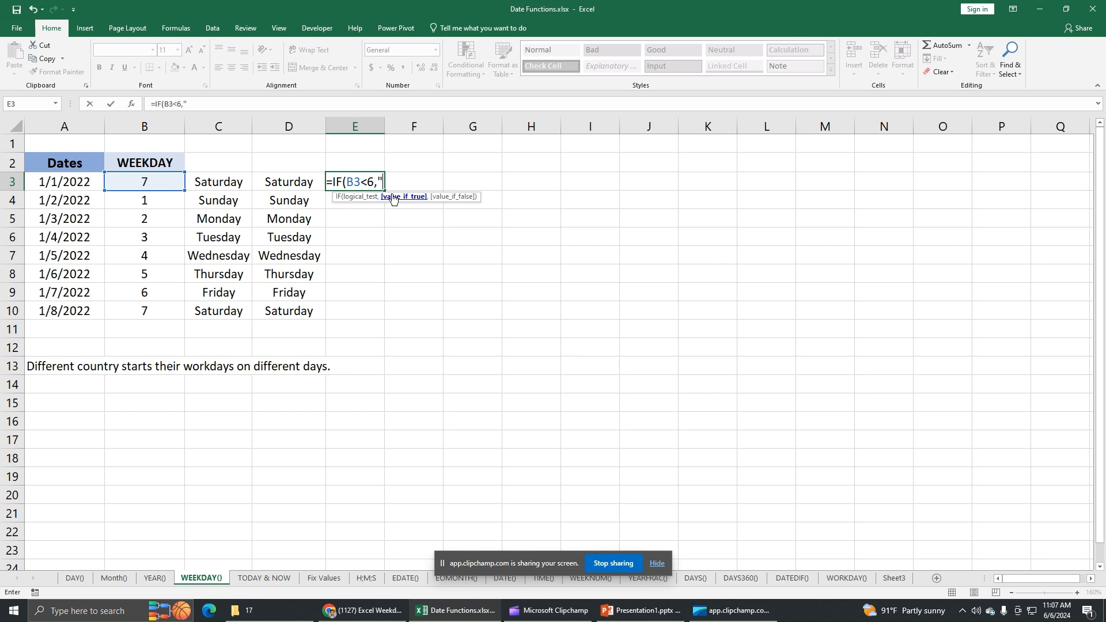
pyautogui.write('"Workday')
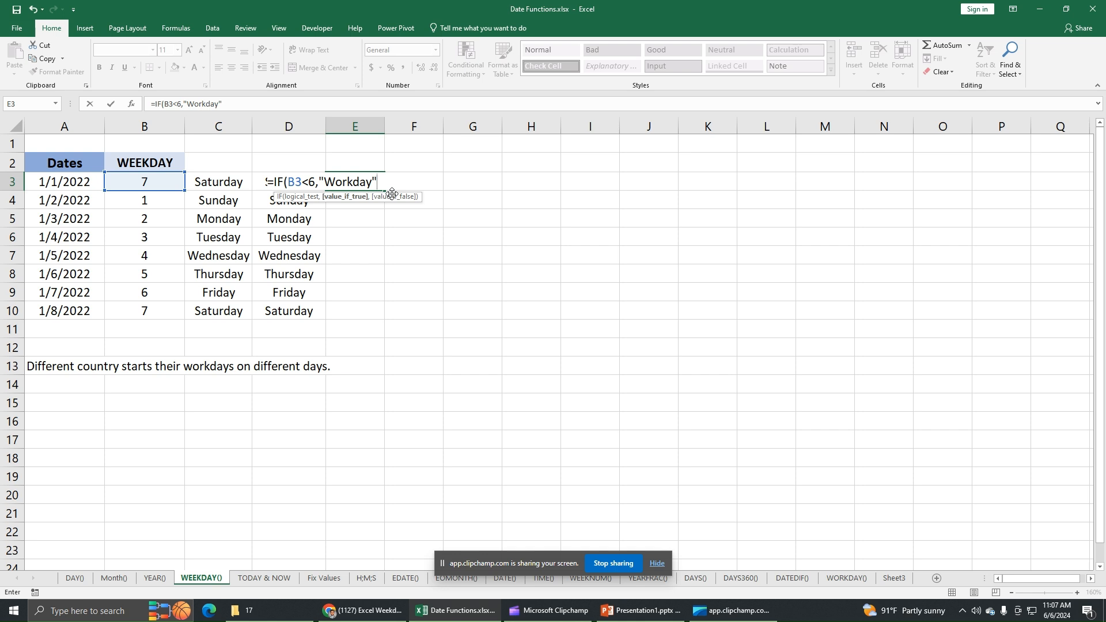
pyautogui.write(',')
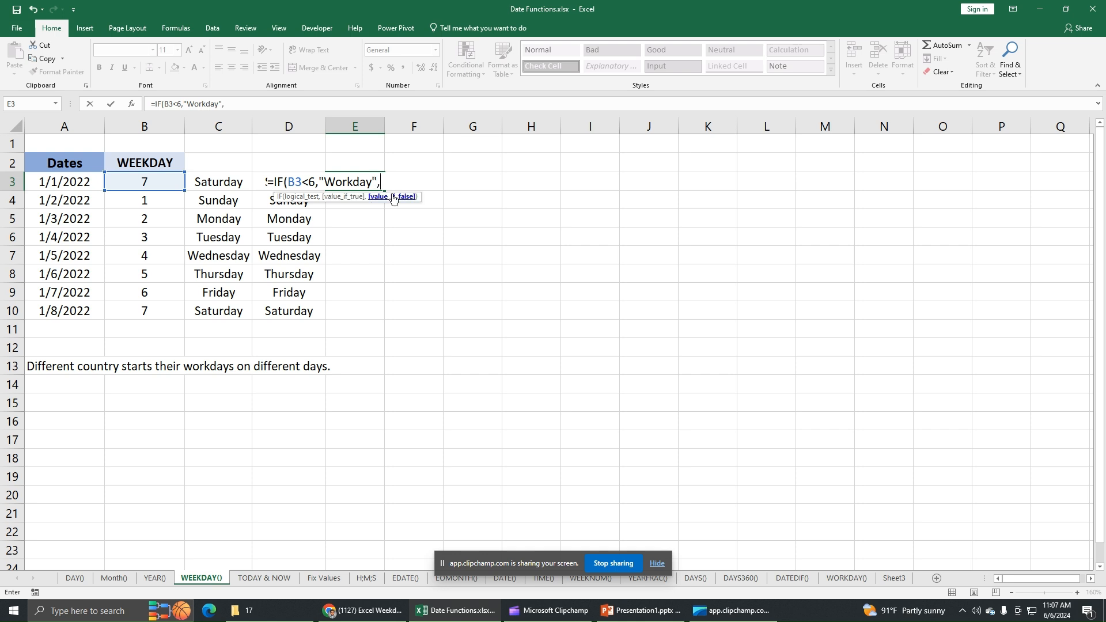
pyautogui.write('"Weekend")')
pyautogui.press('Return')
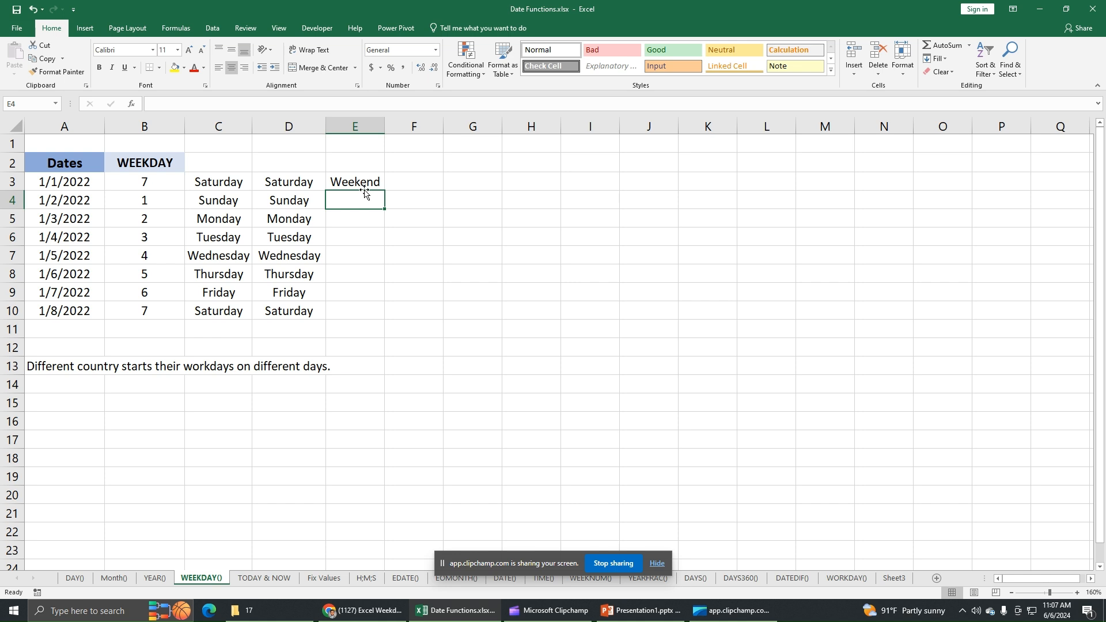
pyautogui.press('Up')
pyautogui.moveTo(386, 191); pyautogui.dragTo(387, 316)
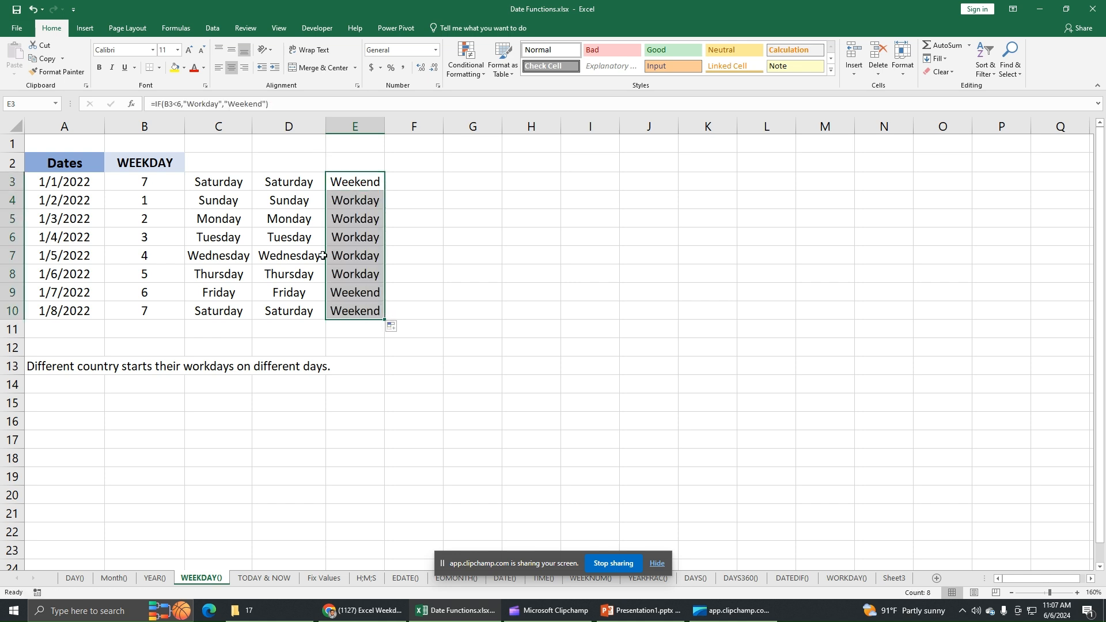
# Check the labels in E3:E10 against the weekday numbers in column B and review the IF formula in E3.
pyautogui.moveTo(151, 291); pyautogui.dragTo(147, 306)
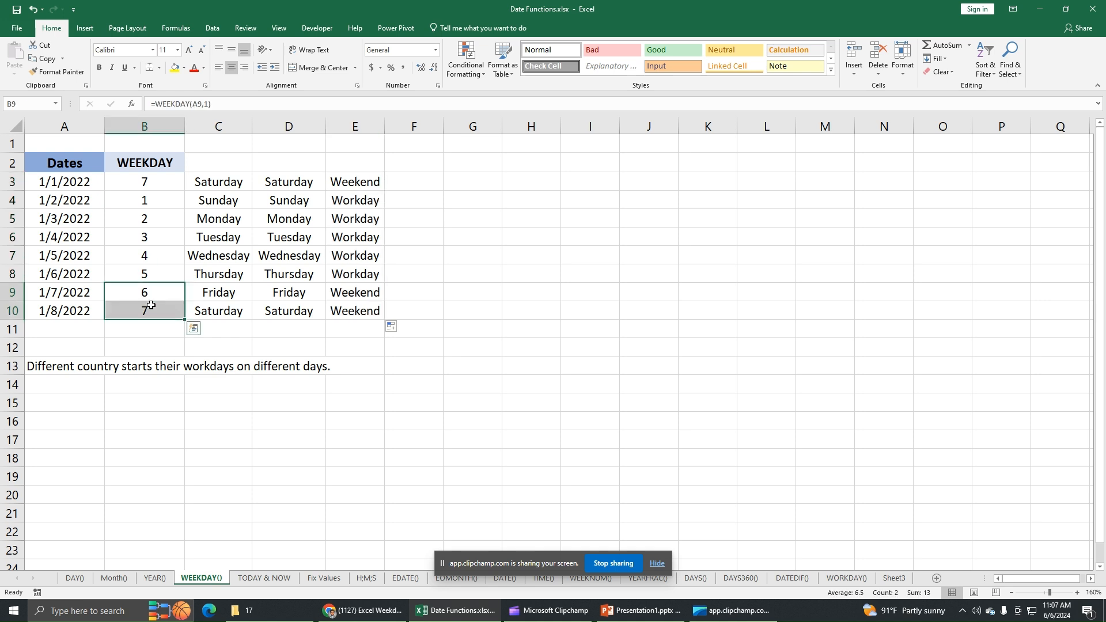
pyautogui.click(156, 183)
pyautogui.click(367, 185)
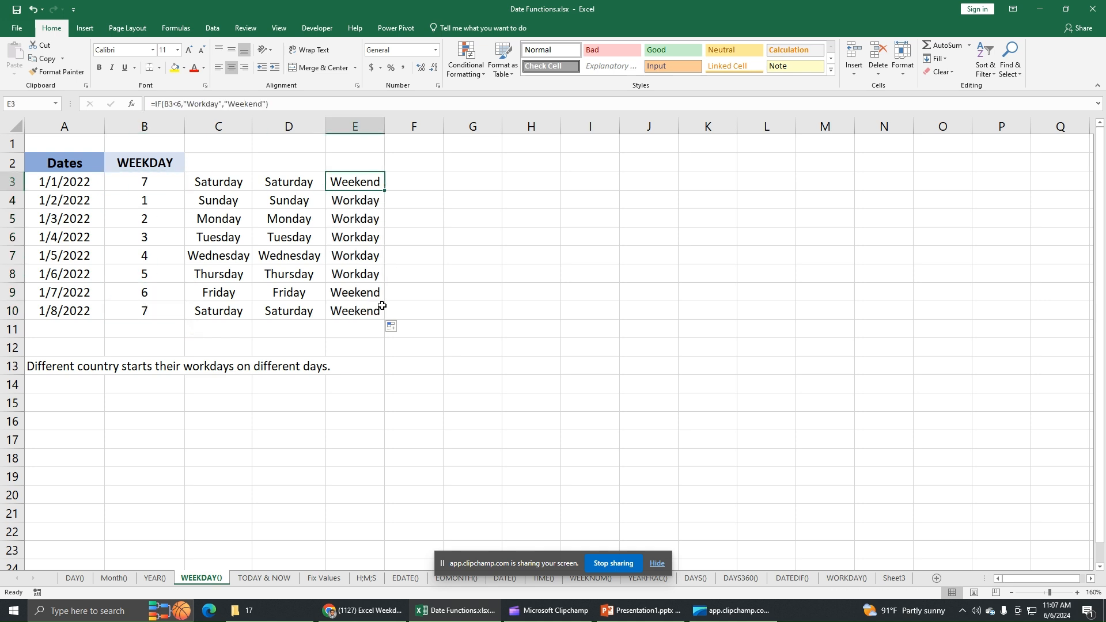
pyautogui.click(357, 297)
pyautogui.click(357, 311)
pyautogui.moveTo(146, 202); pyautogui.dragTo(155, 271)
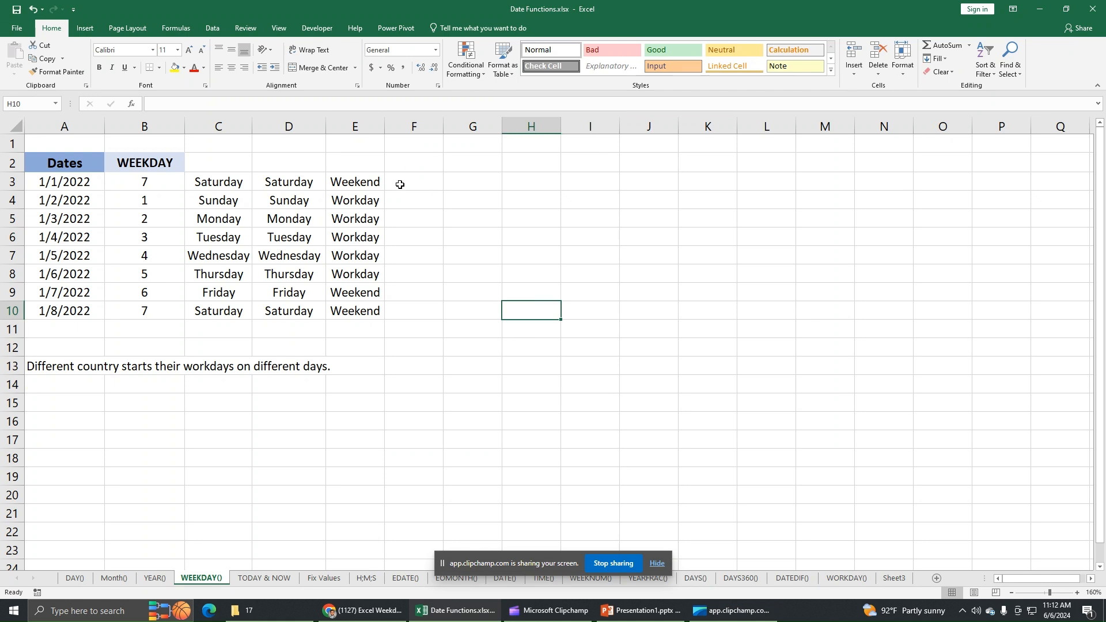
pyautogui.click(402, 185)
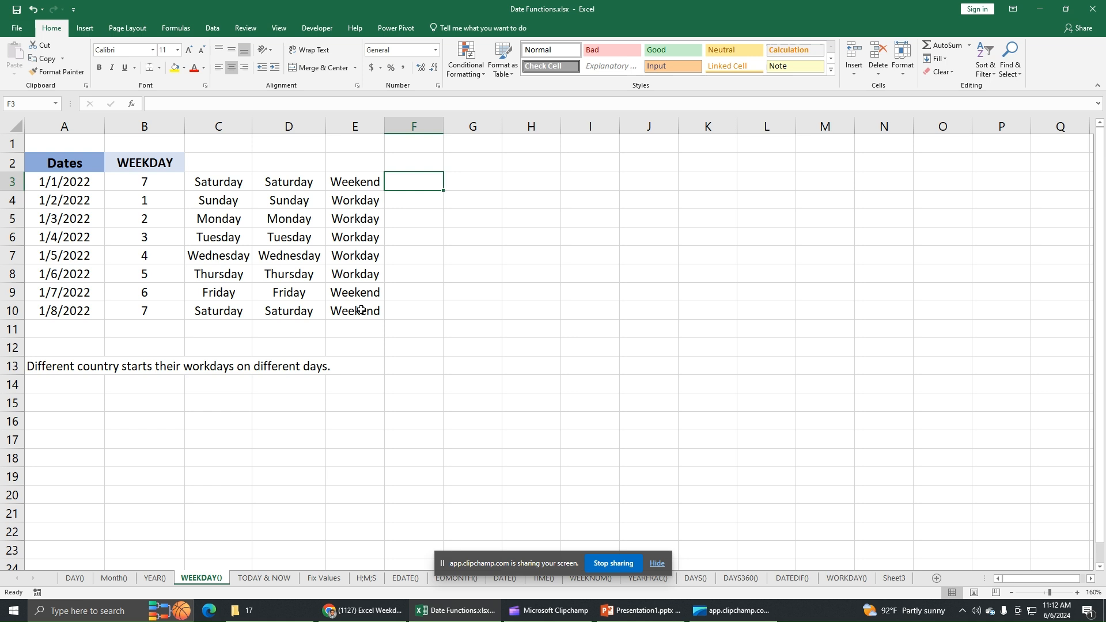
pyautogui.moveTo(358, 183); pyautogui.dragTo(362, 308)
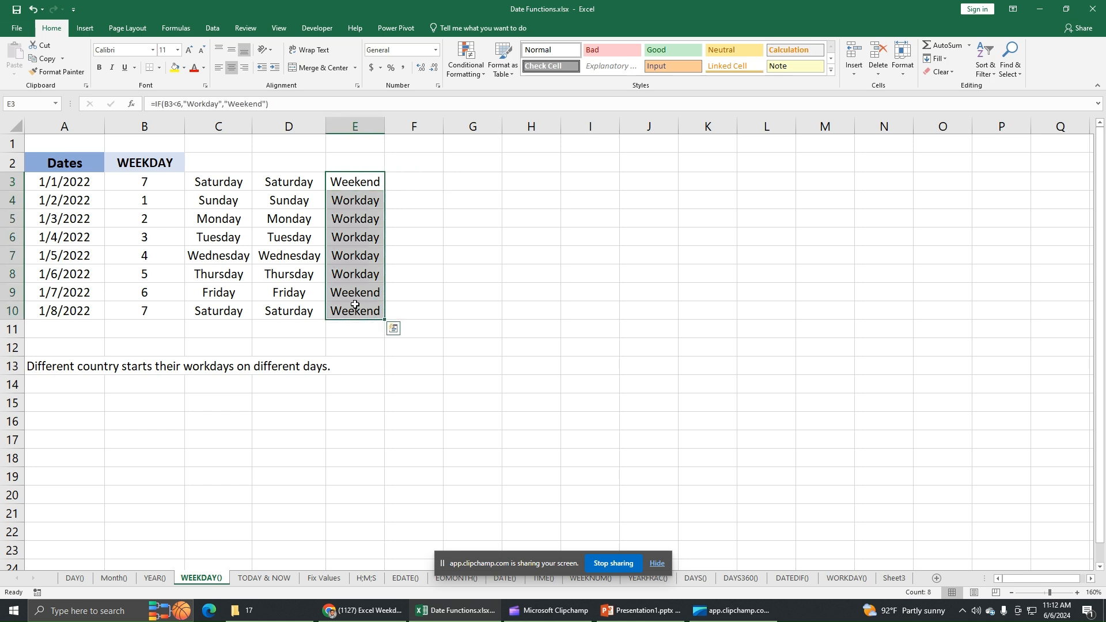
pyautogui.moveTo(428, 182); pyautogui.dragTo(433, 308)
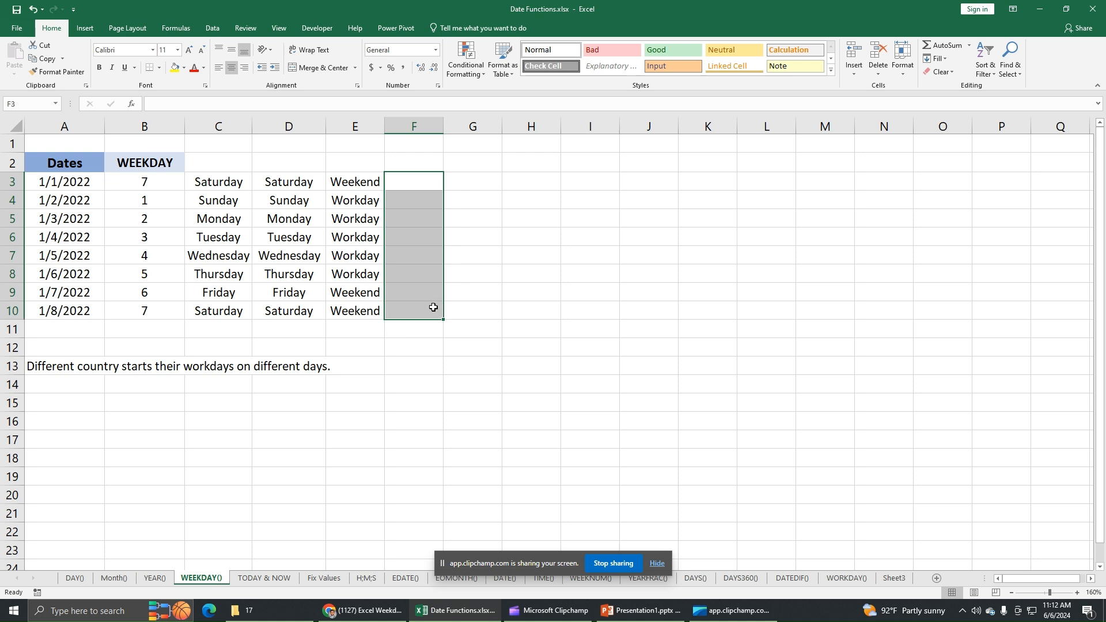
pyautogui.click(423, 182)
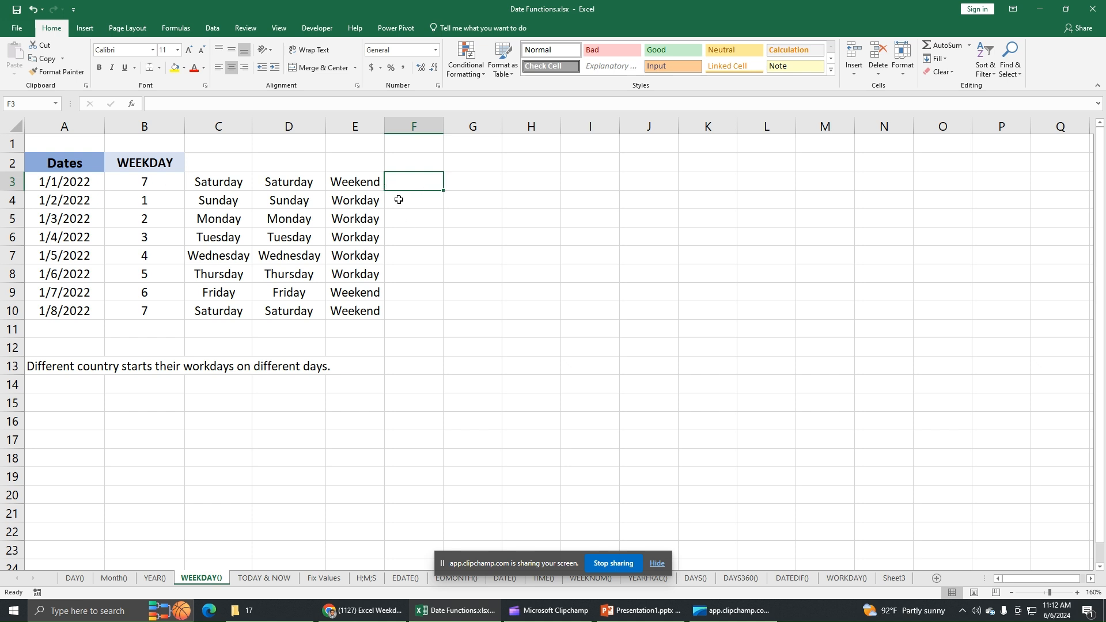
pyautogui.click(369, 183)
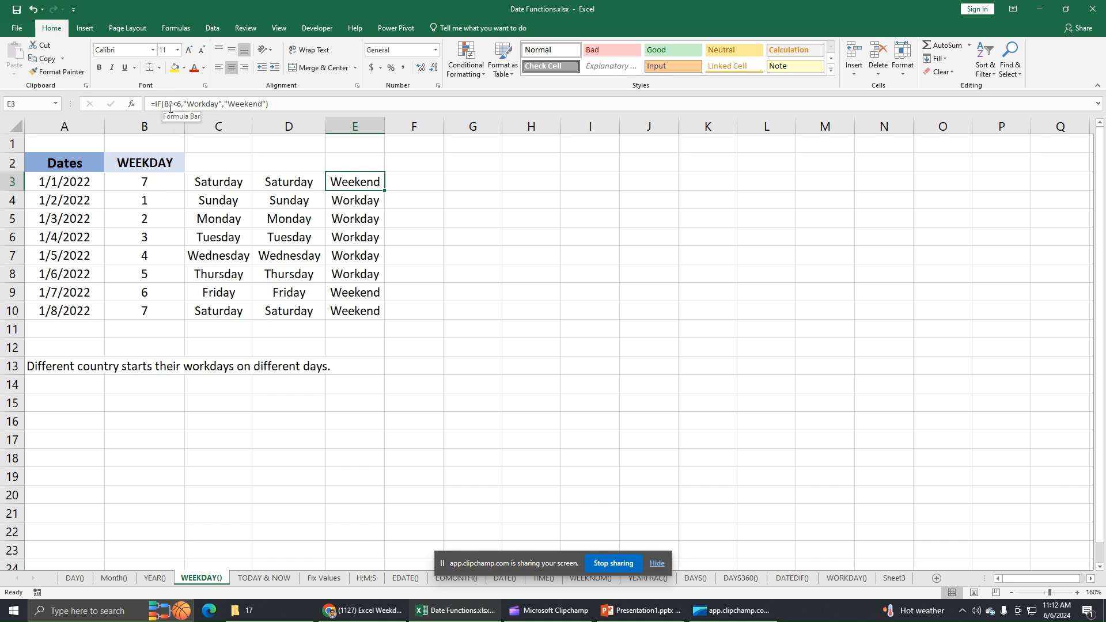
# Start an IF formula in cell F3 with WEEKDAY(A3,1) nested in its logical test, using the Sunday-through-Saturday return type.
pyautogui.click(414, 180)
pyautogui.write('=IF(')
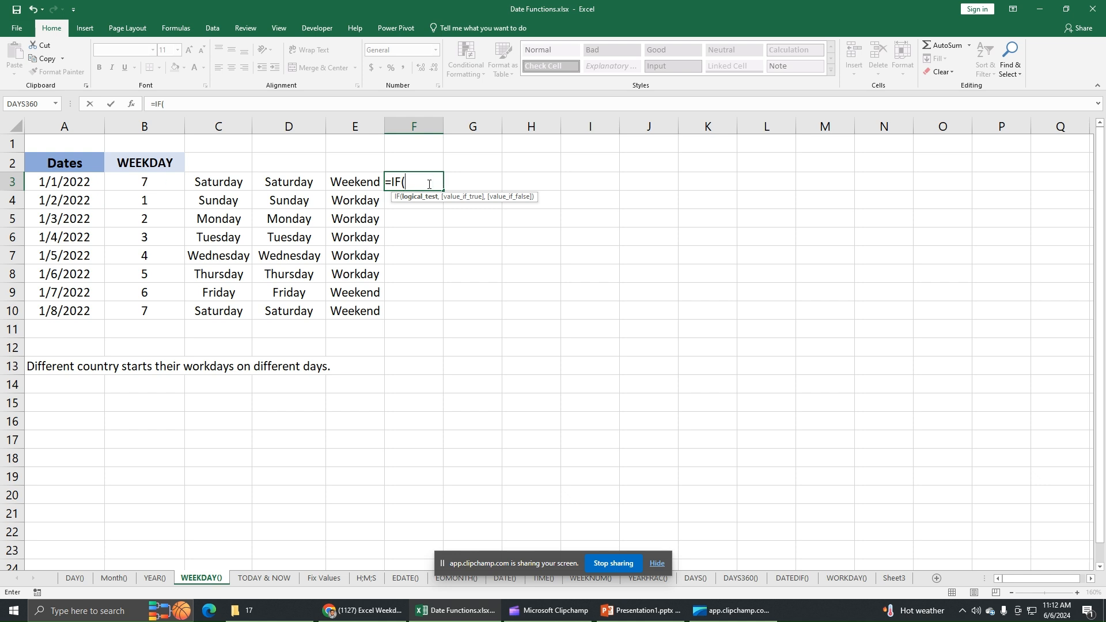
pyautogui.write('WEE')
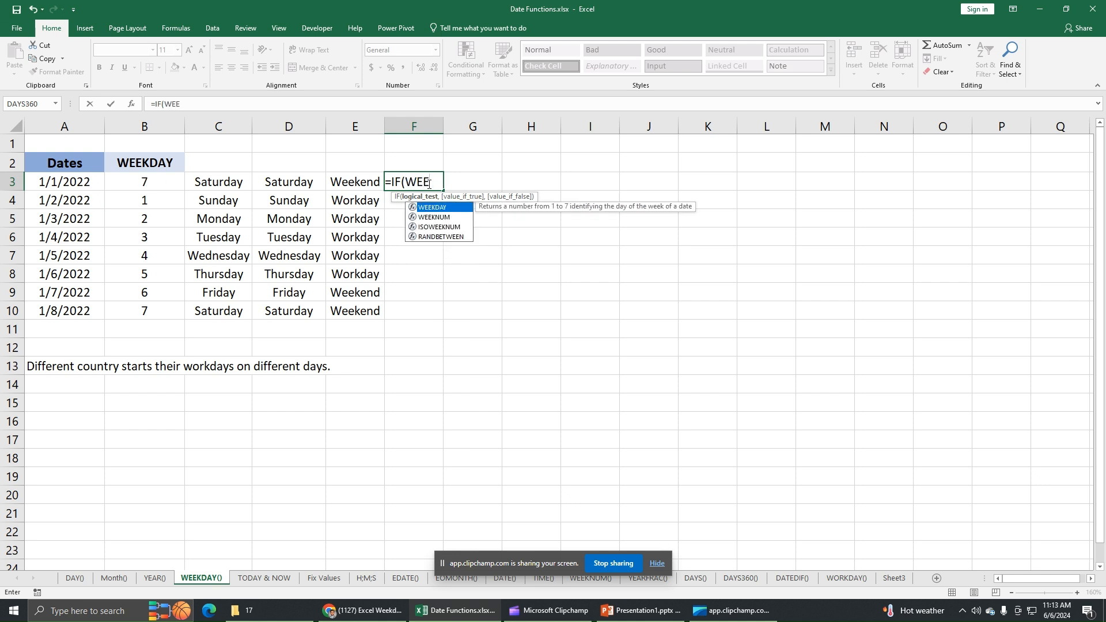
pyautogui.write('K')
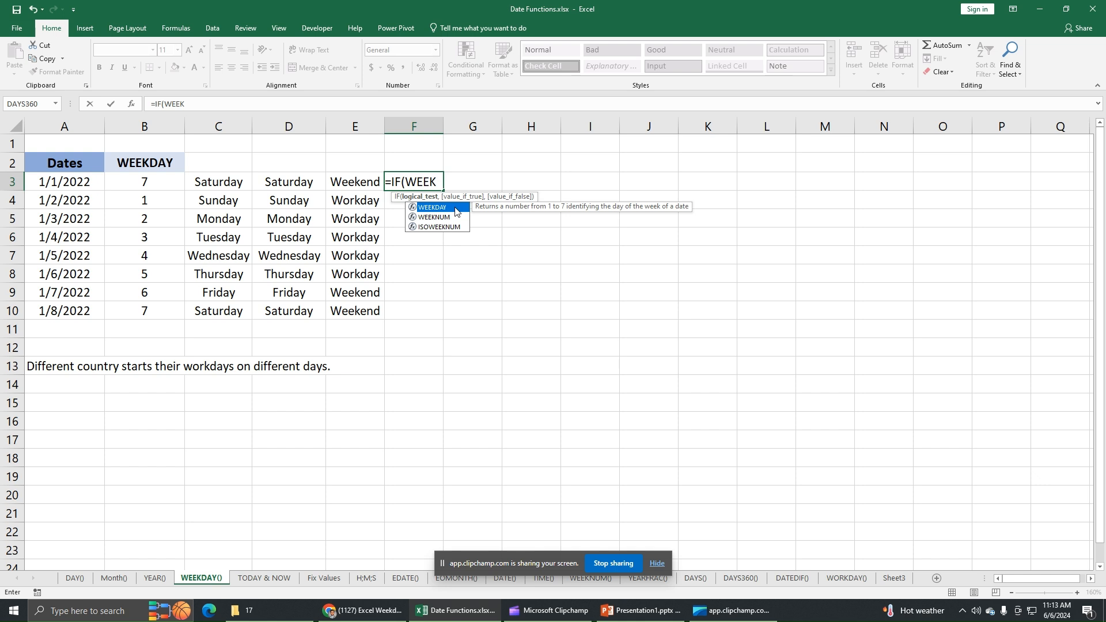
pyautogui.doubleClick(454, 207)
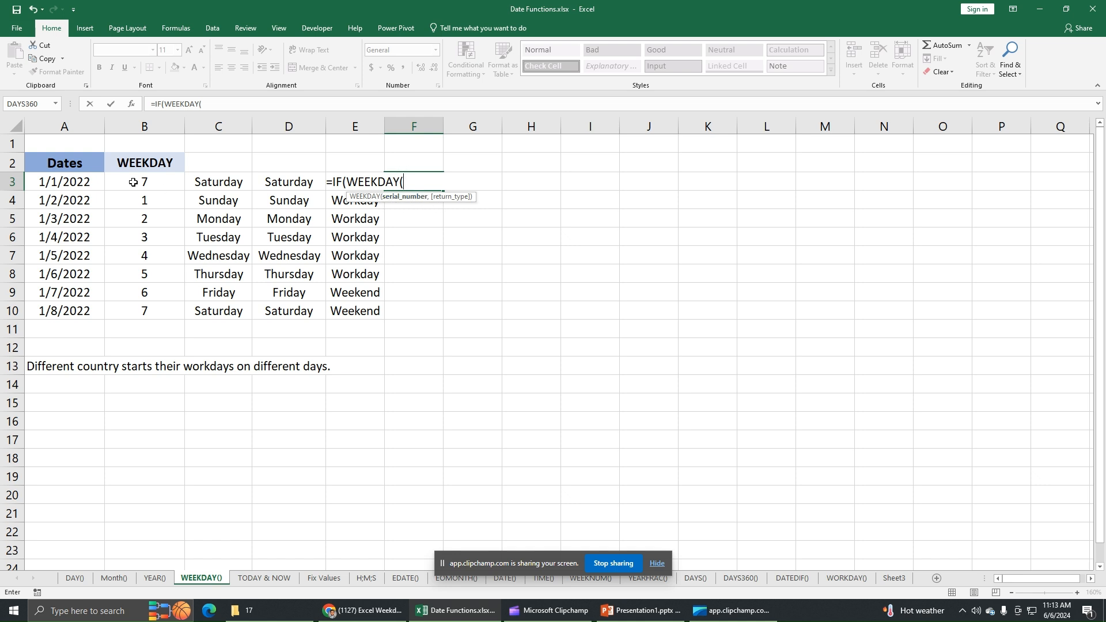
pyautogui.click(83, 182)
pyautogui.write(',')
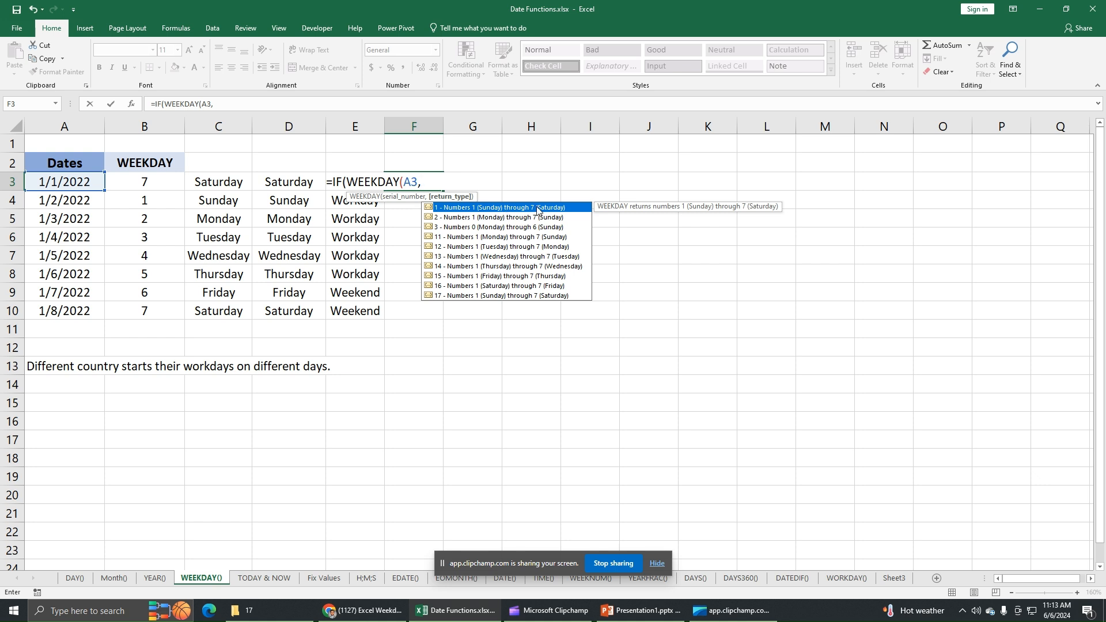
pyautogui.doubleClick(481, 211)
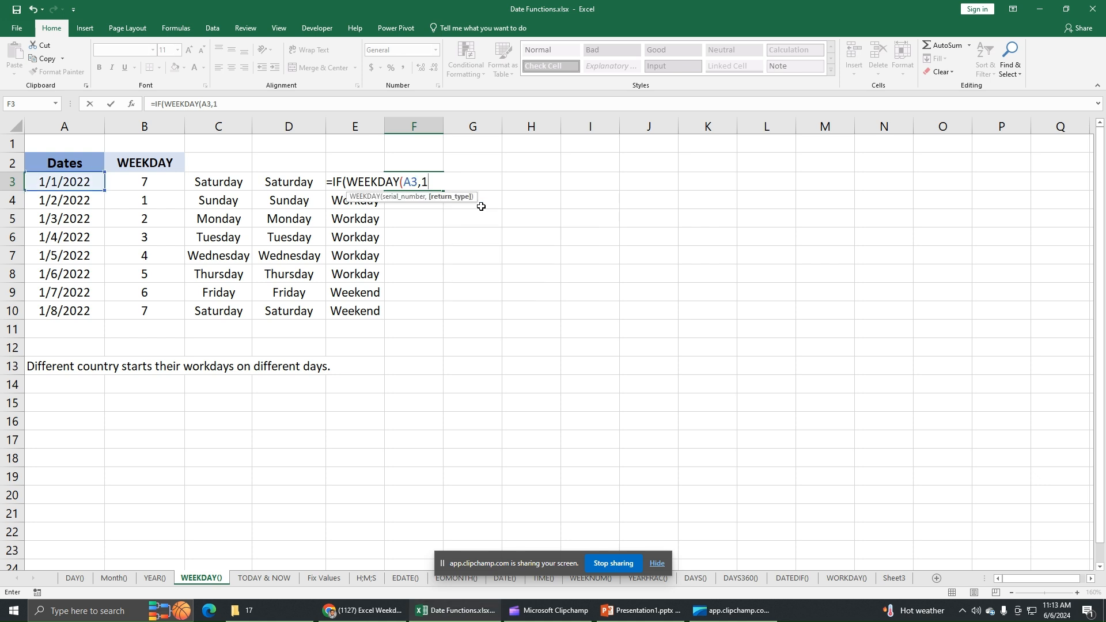
pyautogui.write(')')
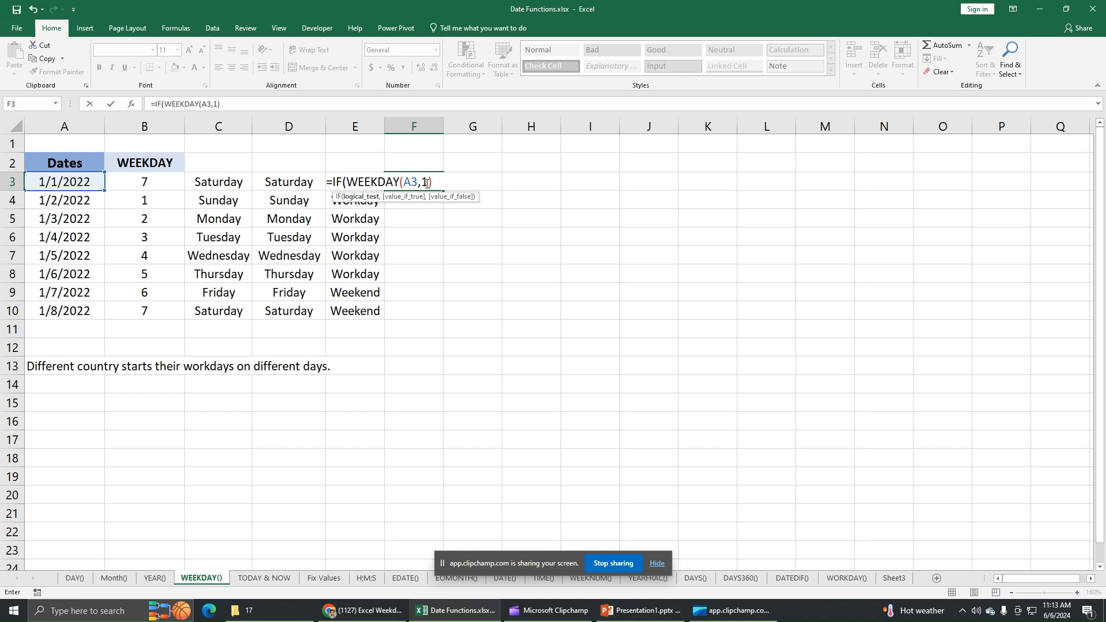
# Complete the F3 formula as =IF(WEEKDAY(A3,1)<6,"Workday","Weekend").
pyautogui.write('<6')
pyautogui.write(',')
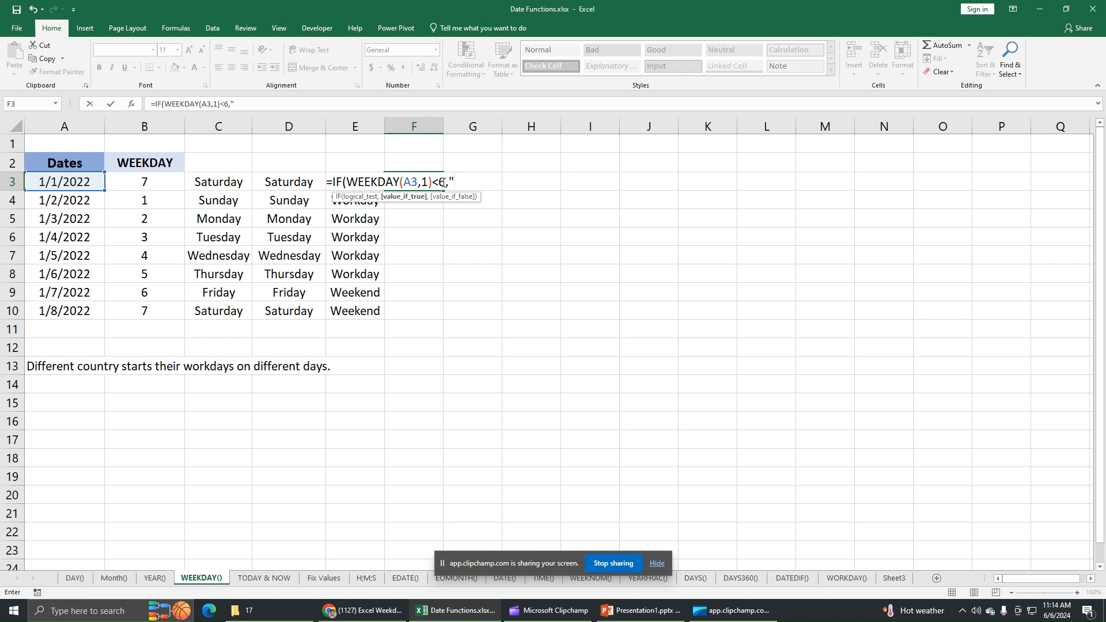
pyautogui.write('Workday')
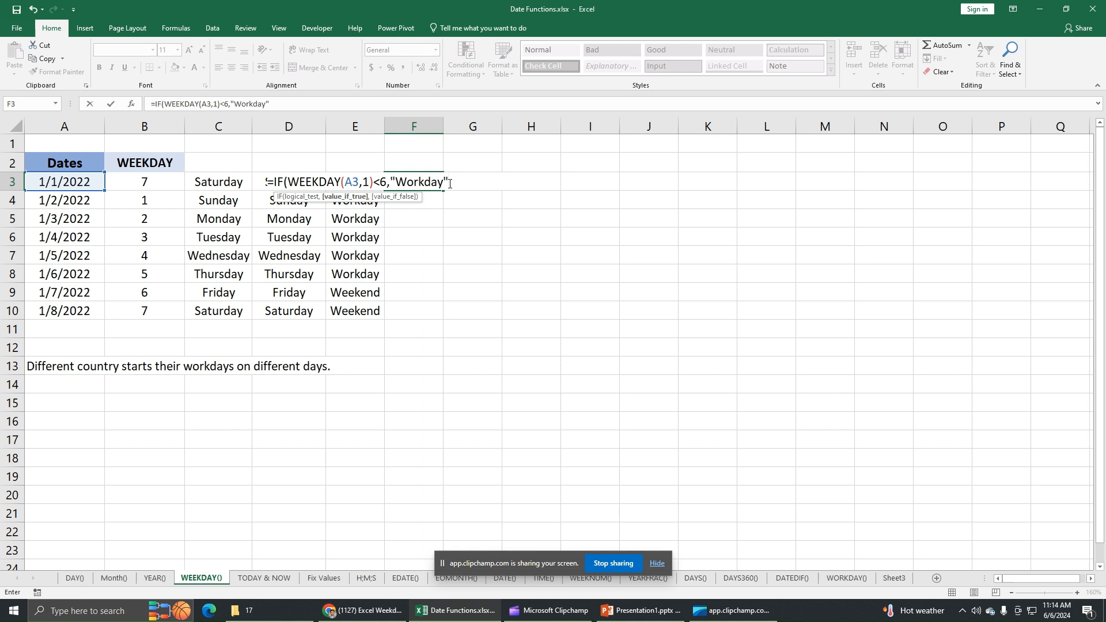
pyautogui.write(',"Wee')
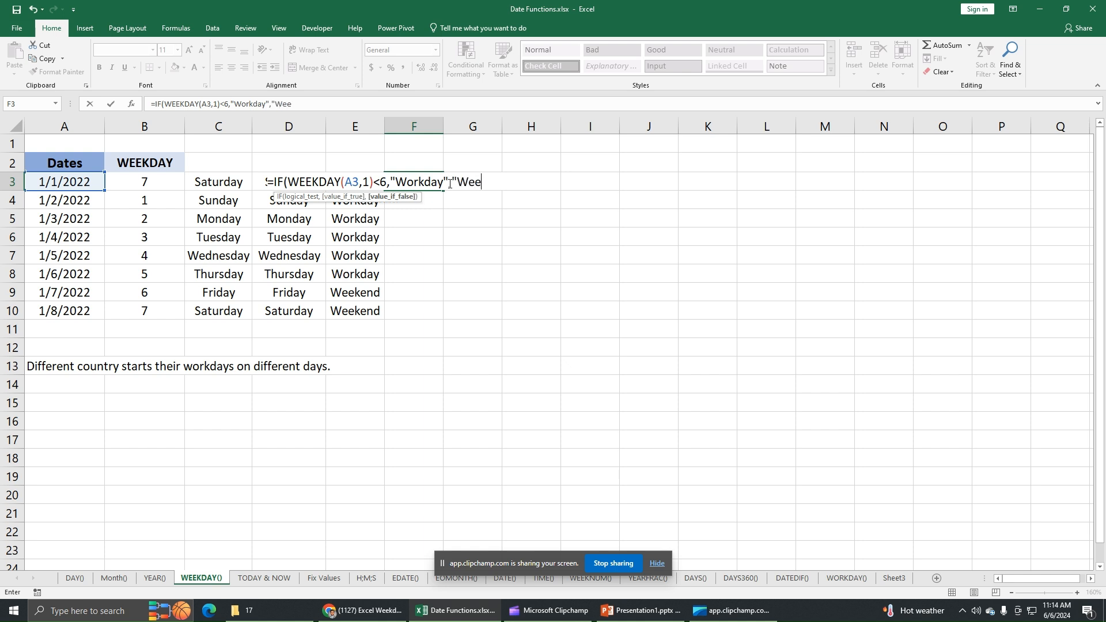
pyautogui.write('kend")')
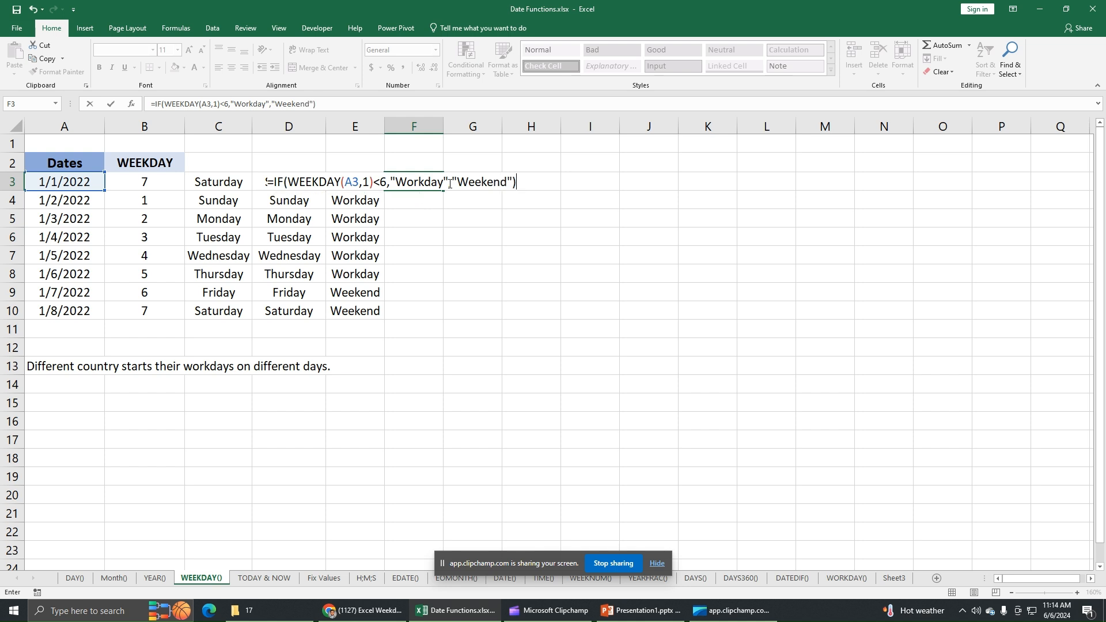
pyautogui.press('Return')
# Fill the nested IF and WEEKDAY formula from F3 down through F10 and review the labels in that range.
pyautogui.click(418, 183)
pyautogui.moveTo(443, 191); pyautogui.dragTo(442, 318)
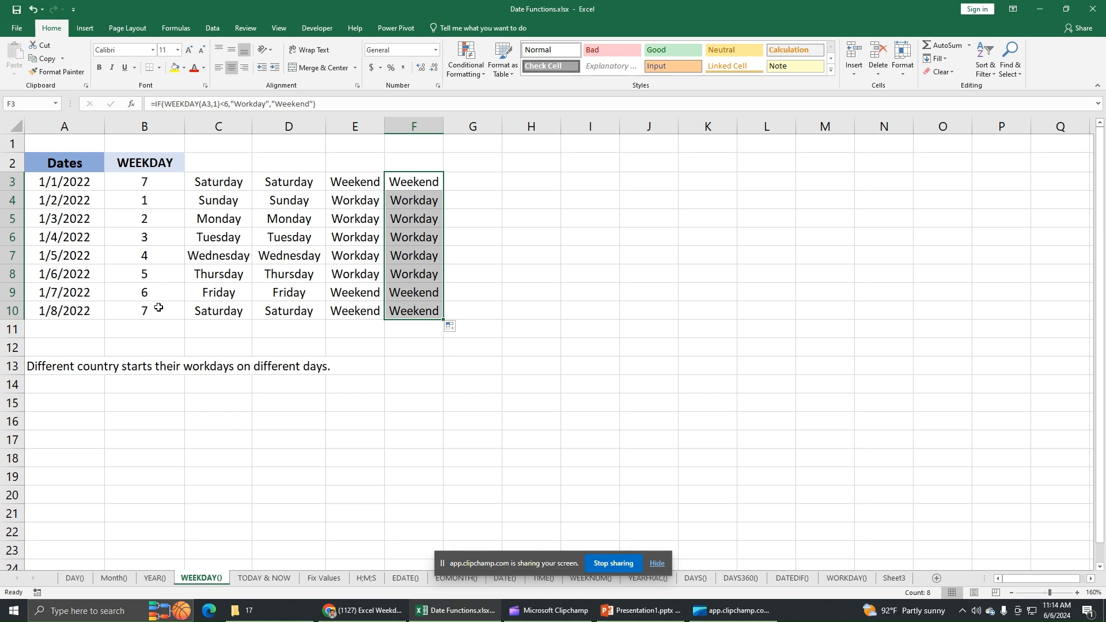
pyautogui.click(425, 185)
pyautogui.moveTo(425, 184); pyautogui.dragTo(423, 309)
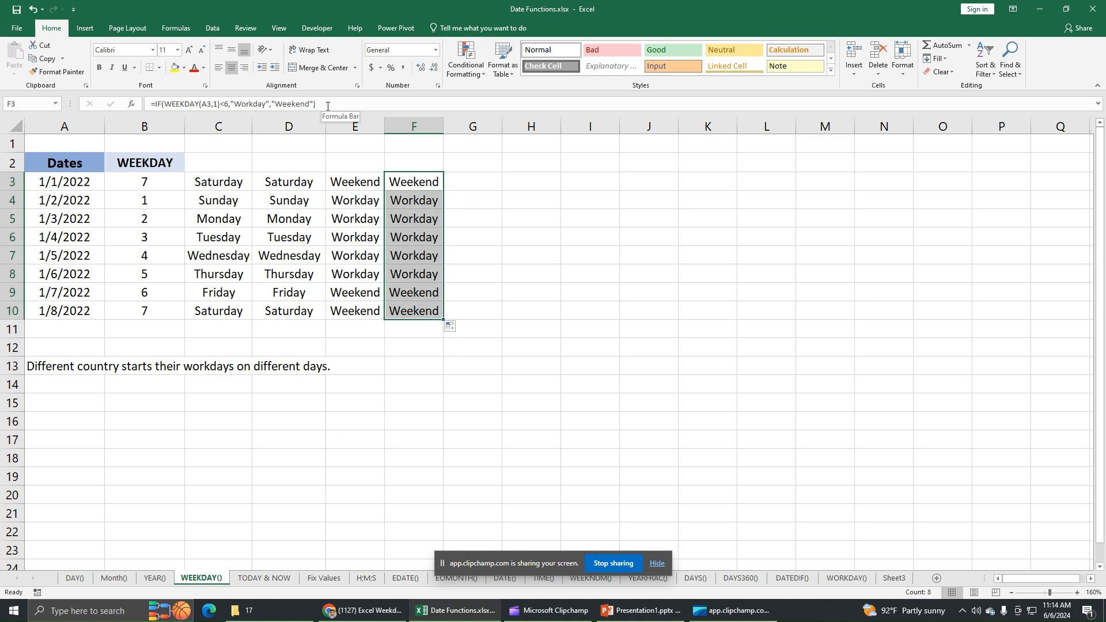